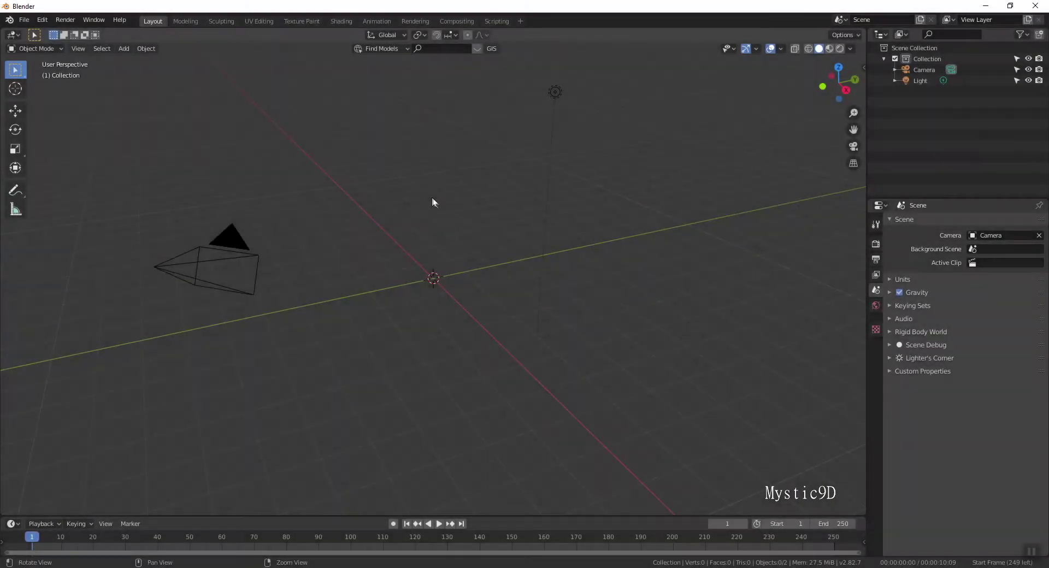
# - Orbit the view around the empty starting scene with its camera and light
pyautogui.moveTo(432, 203)
pyautogui.mouseDown(button='middle')
pyautogui.moveTo(548, 190)
pyautogui.moveTo(480, 203)
pyautogui.moveTo(428, 199)
pyautogui.moveTo(467, 205)
pyautogui.mouseUp(button='middle')
# - Add an icosphere at the scene origin and frame it in the view
pyautogui.hotkey('shift', 'a')
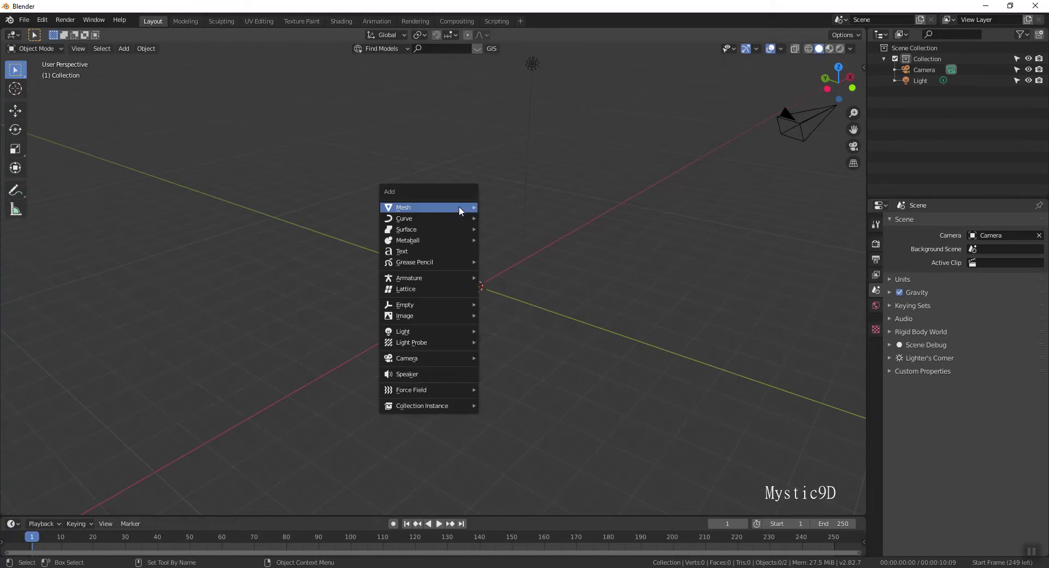
pyautogui.click(523, 251)
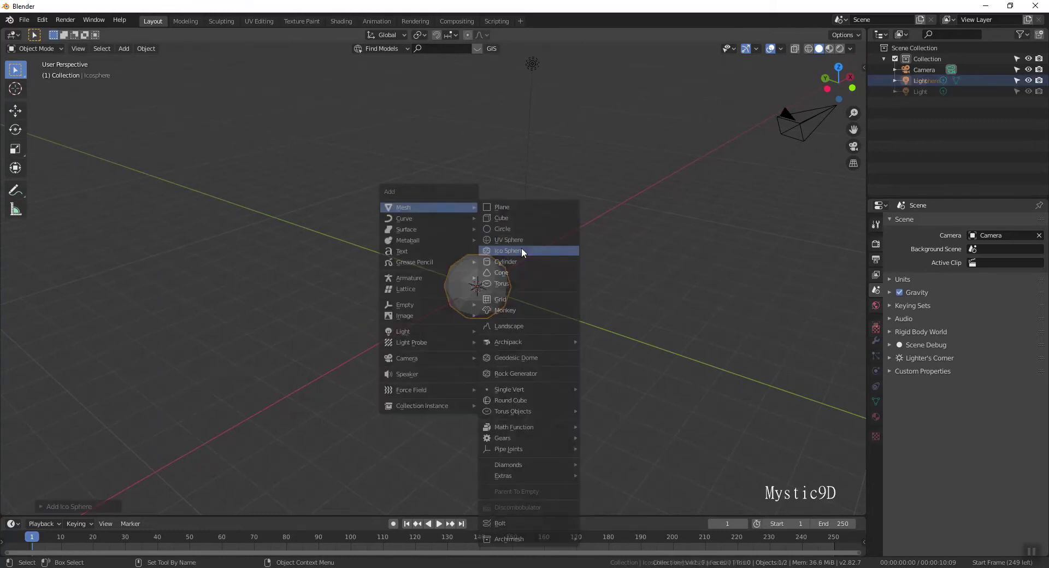
pyautogui.moveTo(525, 299)
pyautogui.mouseDown(button='middle')
pyautogui.moveTo(587, 284)
pyautogui.moveTo(621, 234)
pyautogui.moveTo(608, 102)
pyautogui.moveTo(597, 241)
pyautogui.mouseUp(button='middle')
pyautogui.scroll(5, 587, 285)
pyautogui.hotkey('shift', 'space')
pyautogui.press('g')
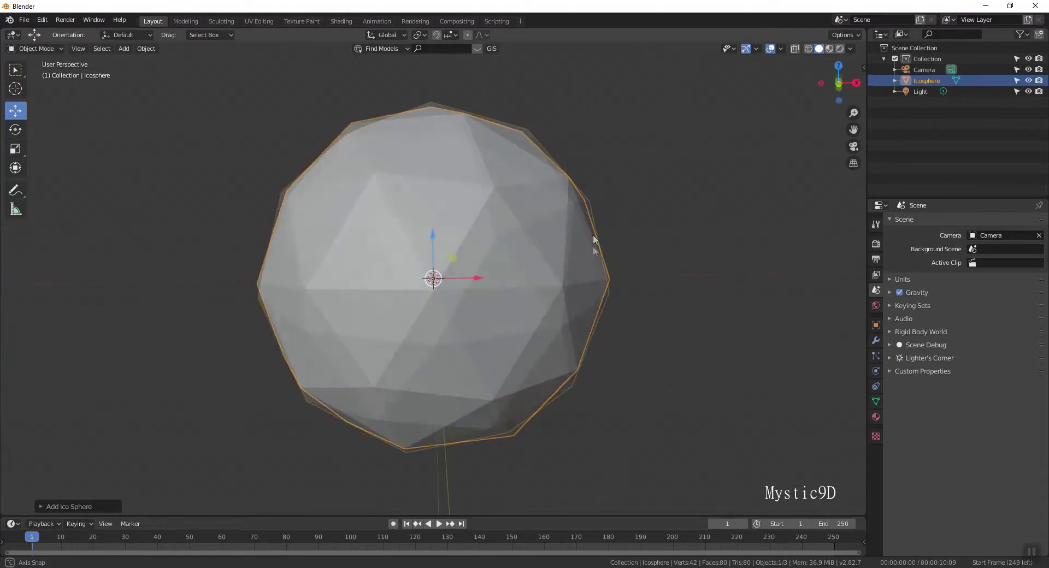
pyautogui.scroll(-2, 563, 254)
# - Enlarge the icosphere and apply its scale
pyautogui.hotkey('shift', 'a')
pyautogui.press('Escape')
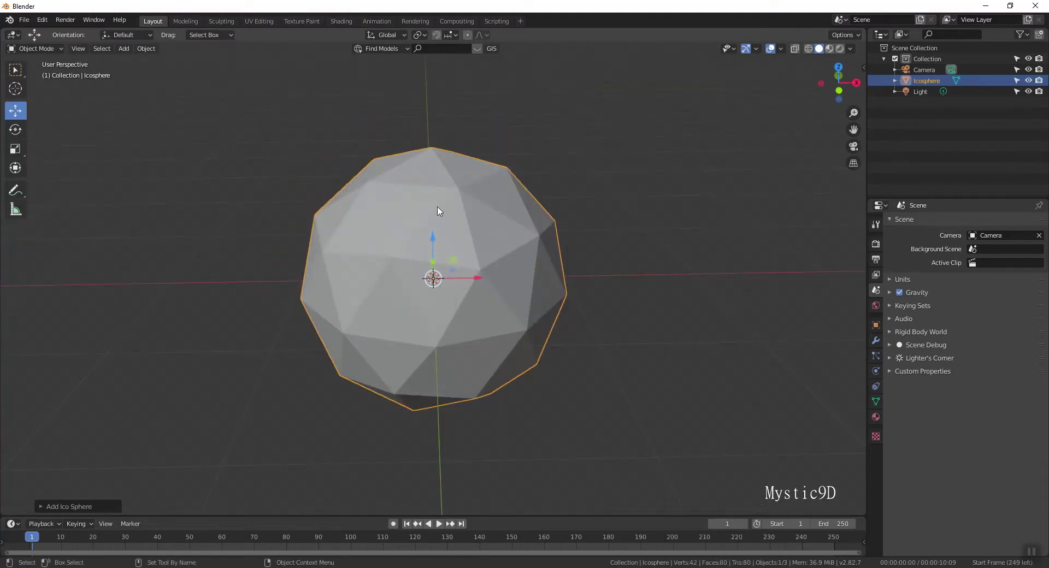
pyautogui.press('s')
pyautogui.click(760, 507)
pyautogui.click(627, 358)
pyautogui.hotkey('ctrl', 'a')
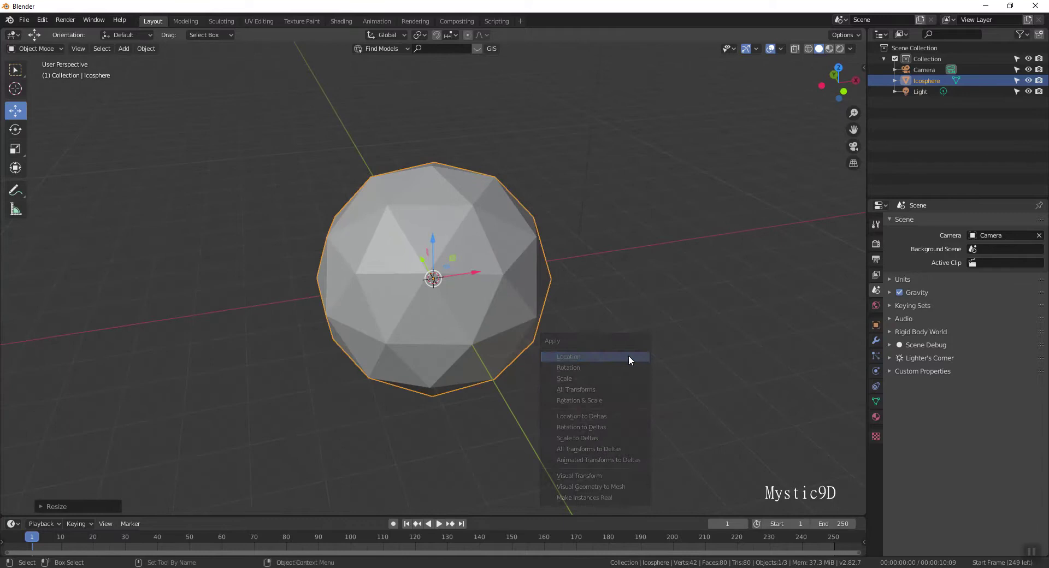
pyautogui.click(617, 376)
pyautogui.hotkey('shift', 's')
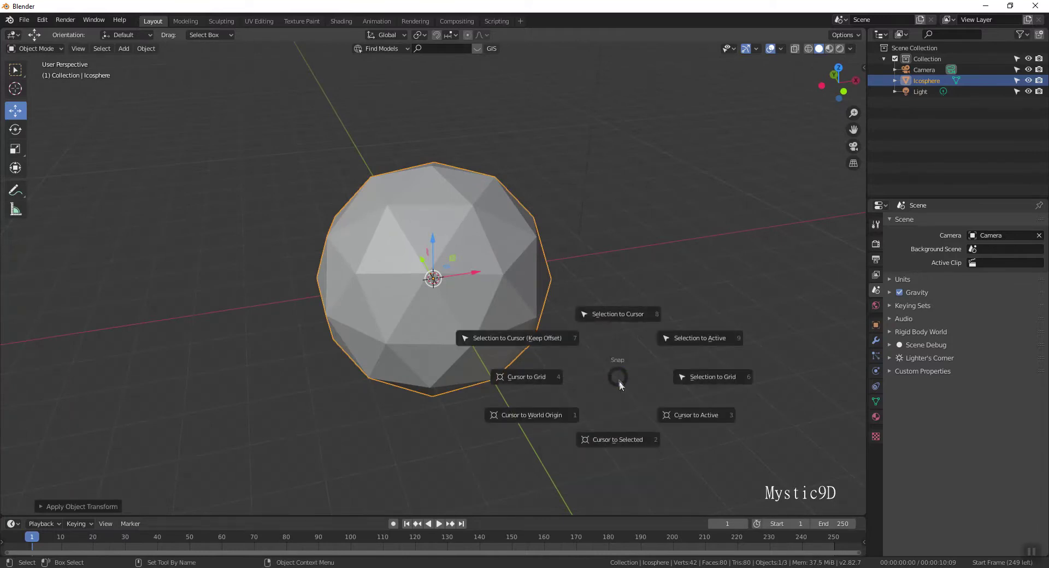
pyautogui.press('Escape')
pyautogui.hotkey('shift', 'a')
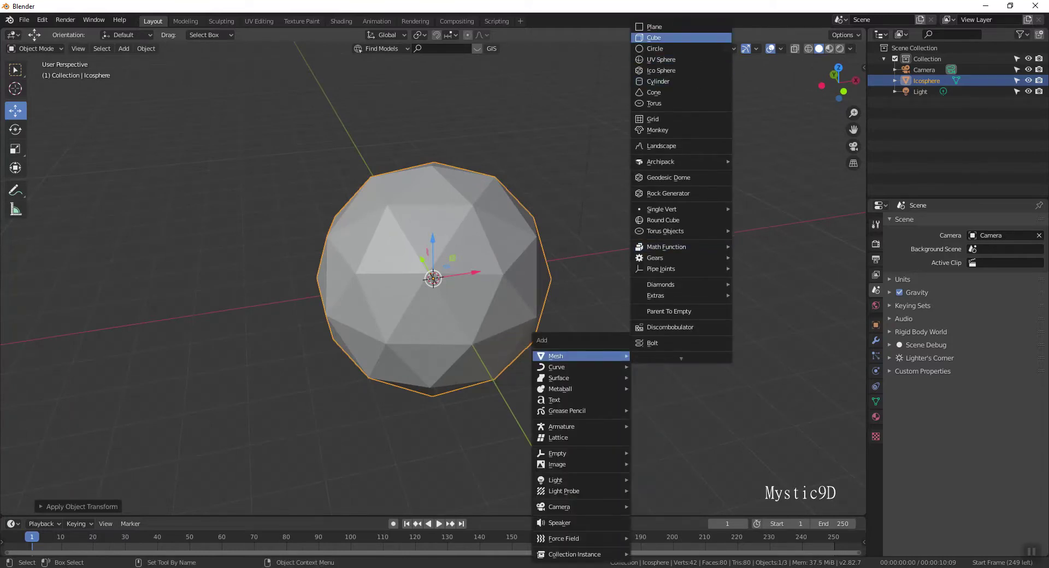
# - Add a cylinder and isolate it in local view
pyautogui.click(676, 81)
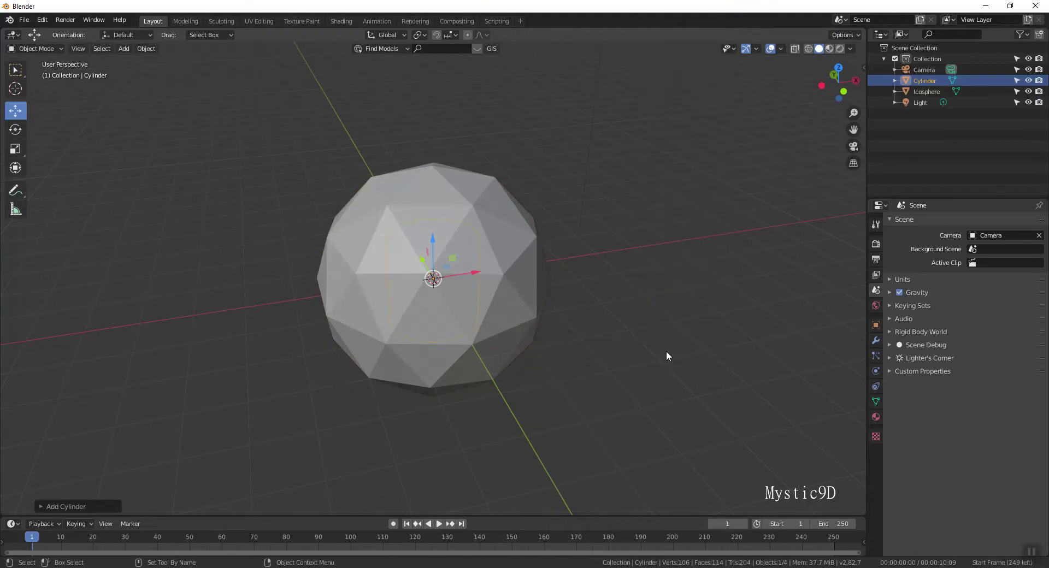
pyautogui.press('KP_Divide')
pyautogui.scroll(-5, 666, 285)
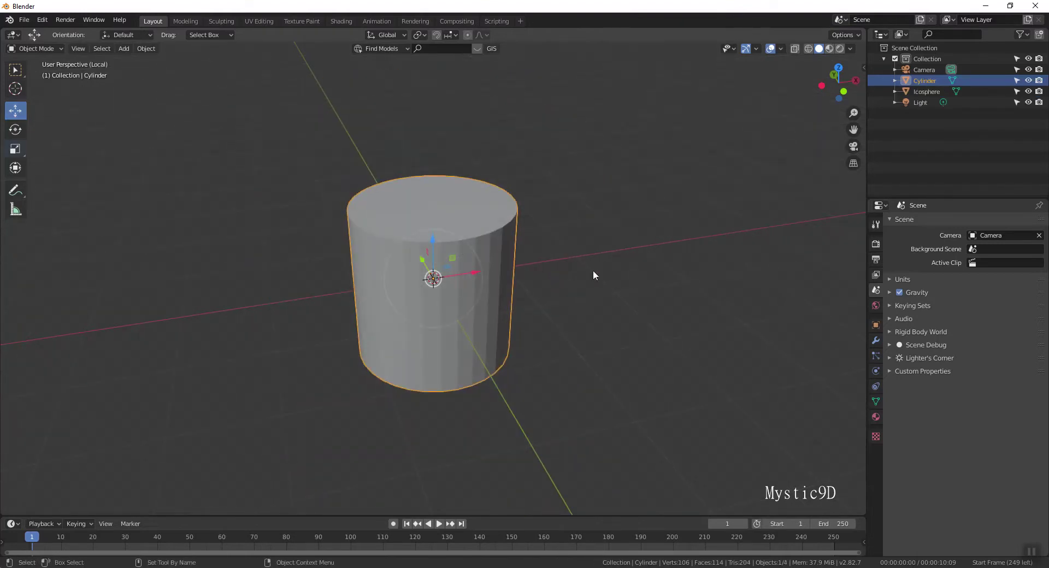
pyautogui.hotkey('shift', 'space')
# - Slim the cylinder into a thin, tall column and start applying its scale
pyautogui.press('s')
pyautogui.moveTo(447, 269); pyautogui.dragTo(437, 266)
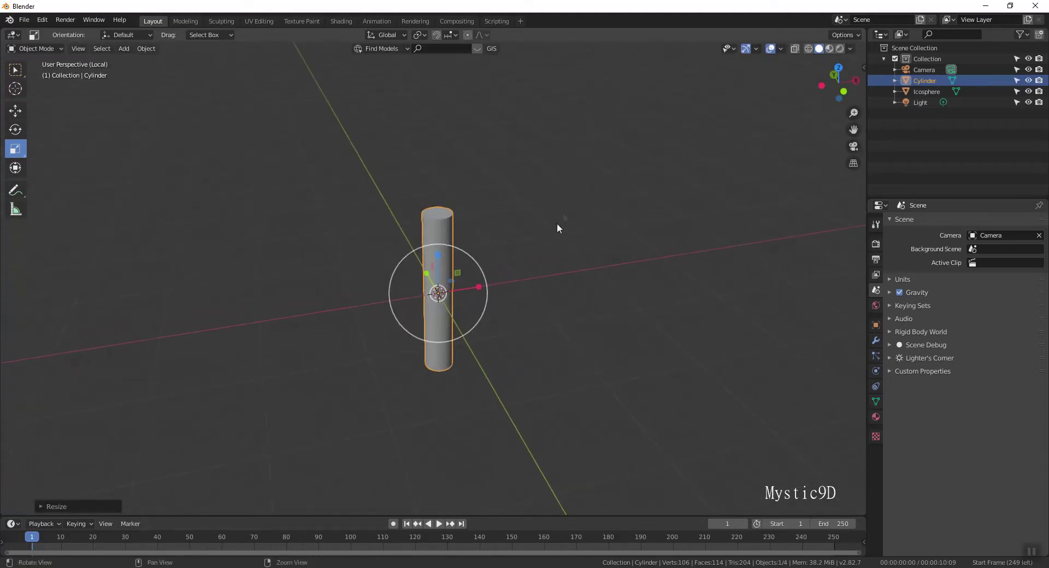
pyautogui.hotkey('shift', 'space')
pyautogui.press('g')
pyautogui.scroll(2, 618, 247)
pyautogui.press('Tab')
pyautogui.press('Tab')
pyautogui.hotkey('ctrl', 'a')
# - Apply the column's scale and select its top face in face mode
pyautogui.click(574, 226)
pyautogui.press('Tab')
pyautogui.scroll(3, 545, 204)
pyautogui.press('3')
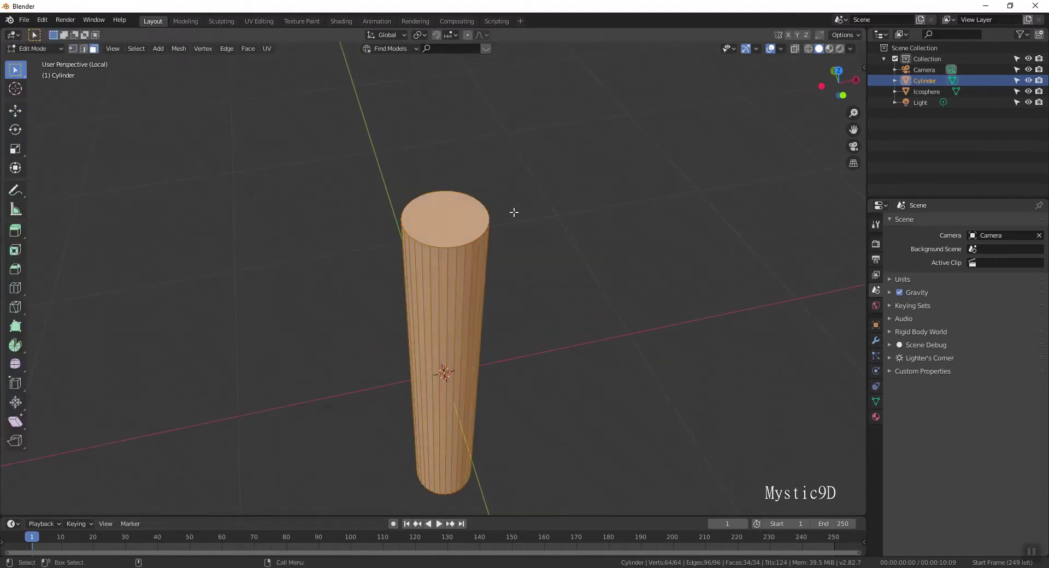
pyautogui.click(506, 212)
pyautogui.scroll(1, 601, 196)
pyautogui.moveTo(632, 202); pyautogui.dragTo(583, 221, button='middle')
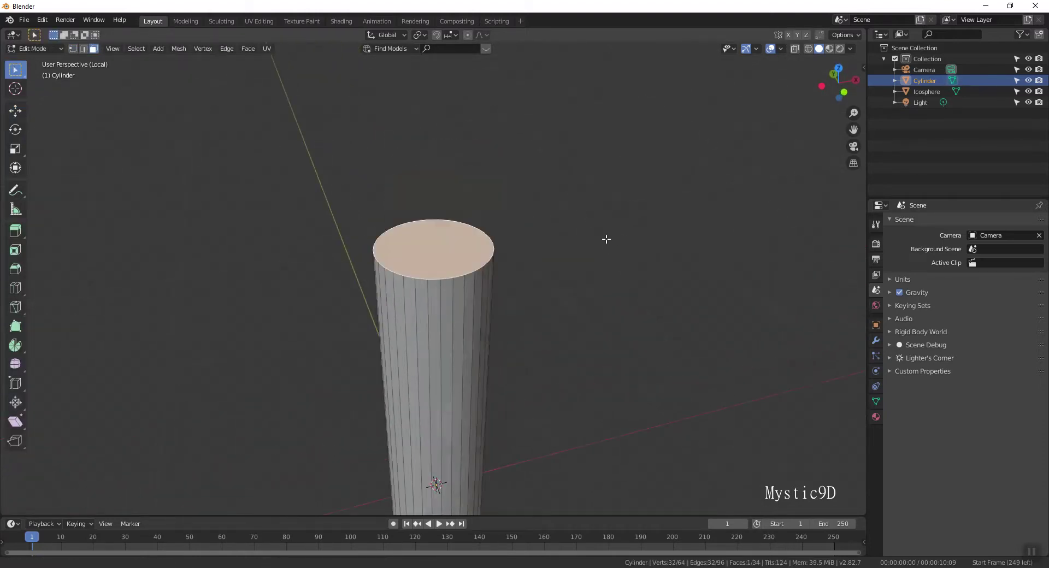
# - Extrude and widen the top face into a broad rim, then raise the rim
pyautogui.press('e')
pyautogui.rightClick(583, 222)
pyautogui.press('s')
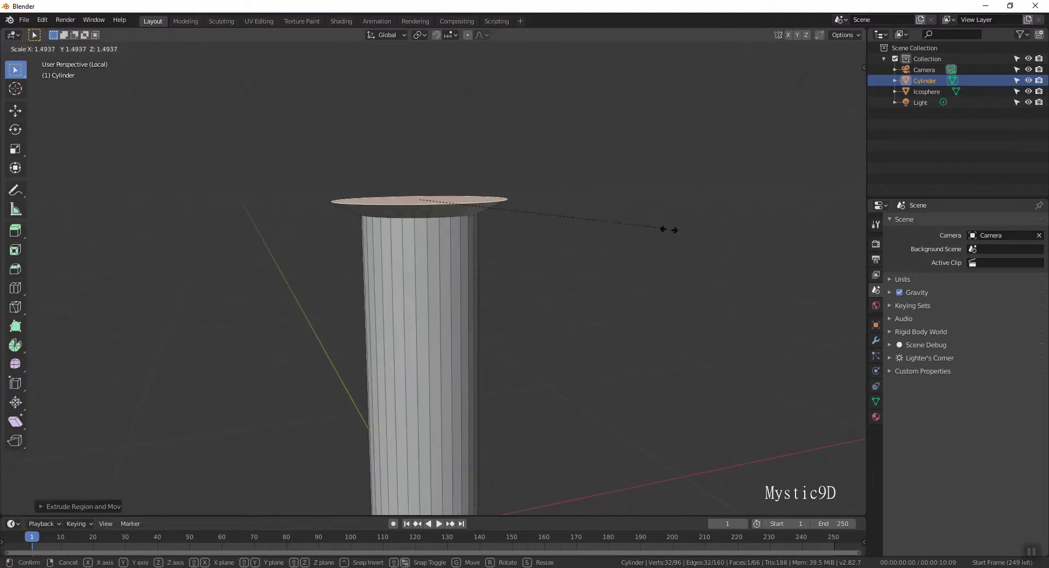
pyautogui.click(514, 181)
pyautogui.press('e')
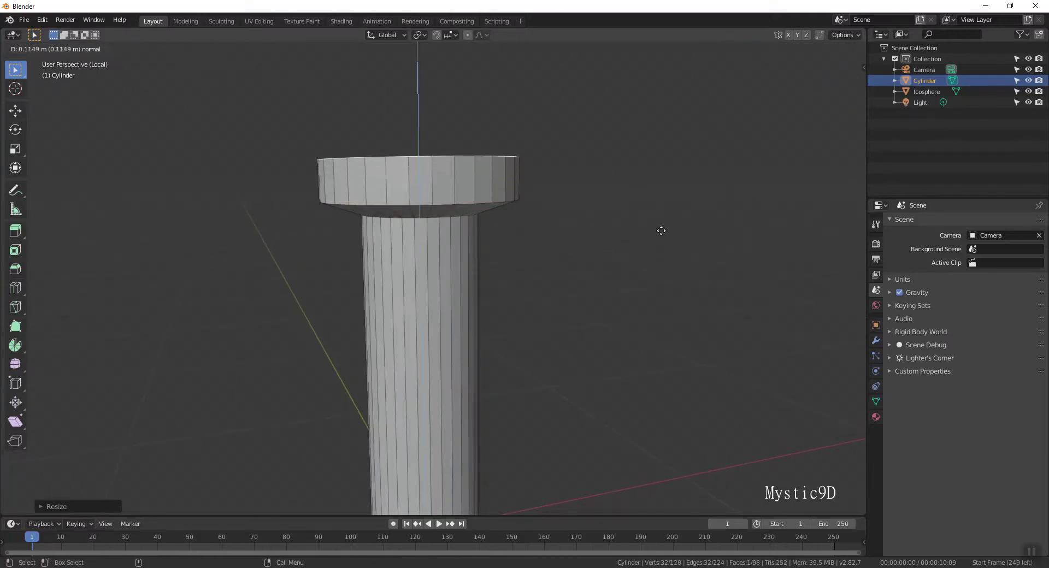
pyautogui.click(661, 224)
pyautogui.moveTo(626, 173); pyautogui.dragTo(660, 230, button='middle')
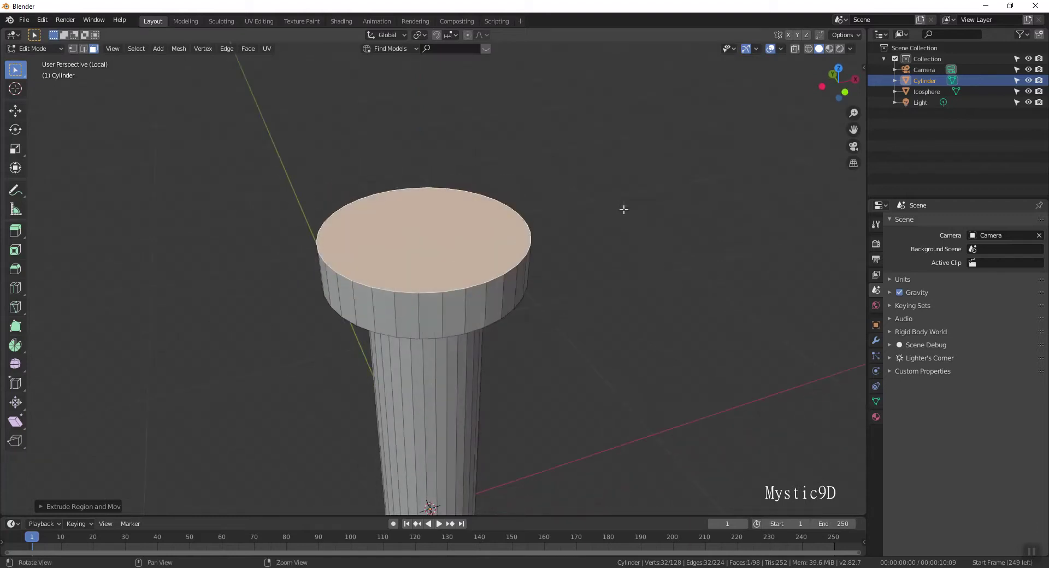
# - Inset the rim top, push its centre down into a recess, and loop-cut the inner wall
pyautogui.press('i')
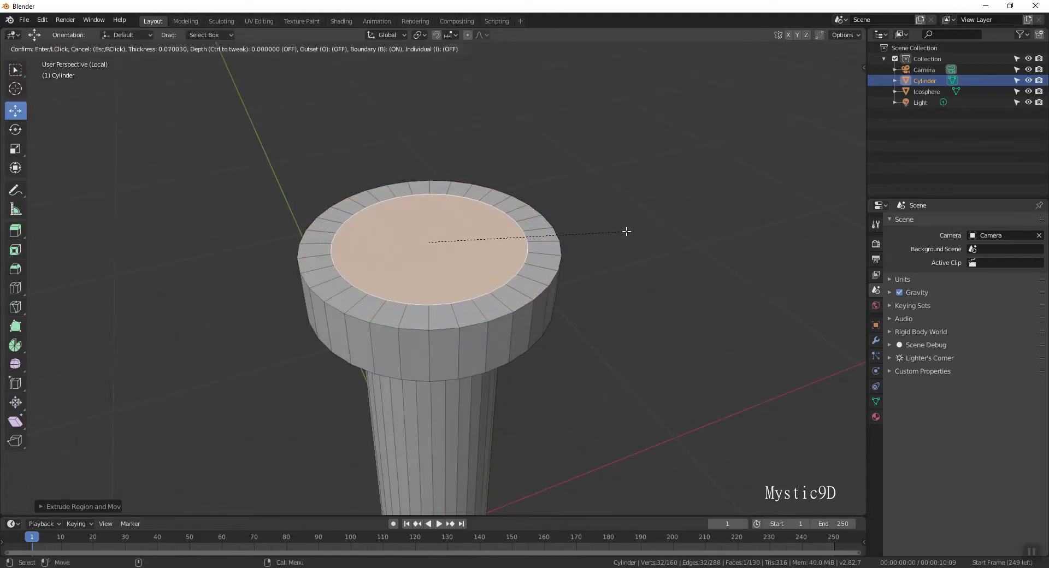
pyautogui.click(626, 232)
pyautogui.press('e')
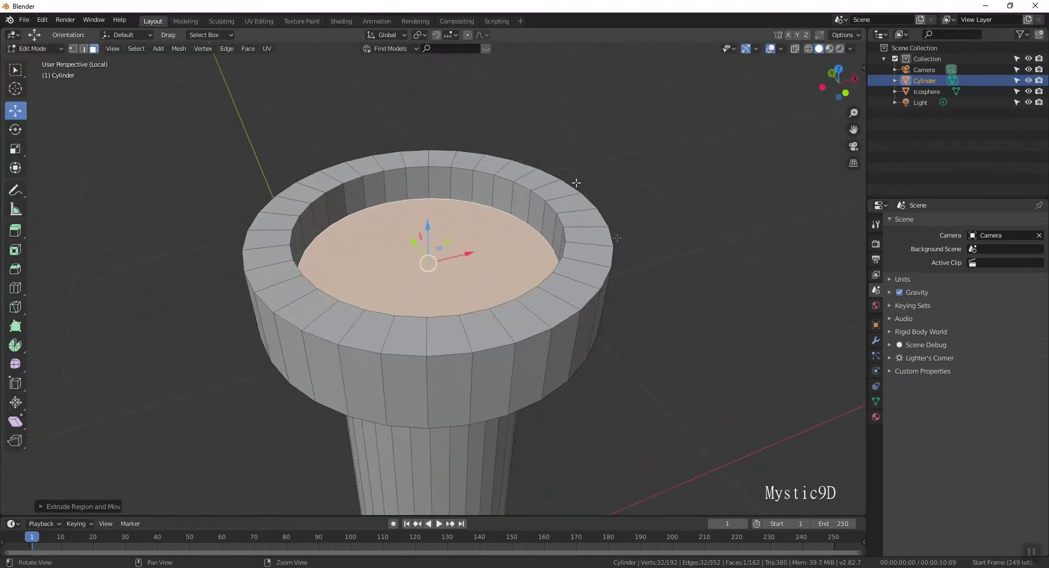
pyautogui.scroll(4, 601, 207)
pyautogui.hotkey('alt', 'a')
pyautogui.hotkey('ctrl', 'r')
pyautogui.click(533, 230)
pyautogui.click(532, 232)
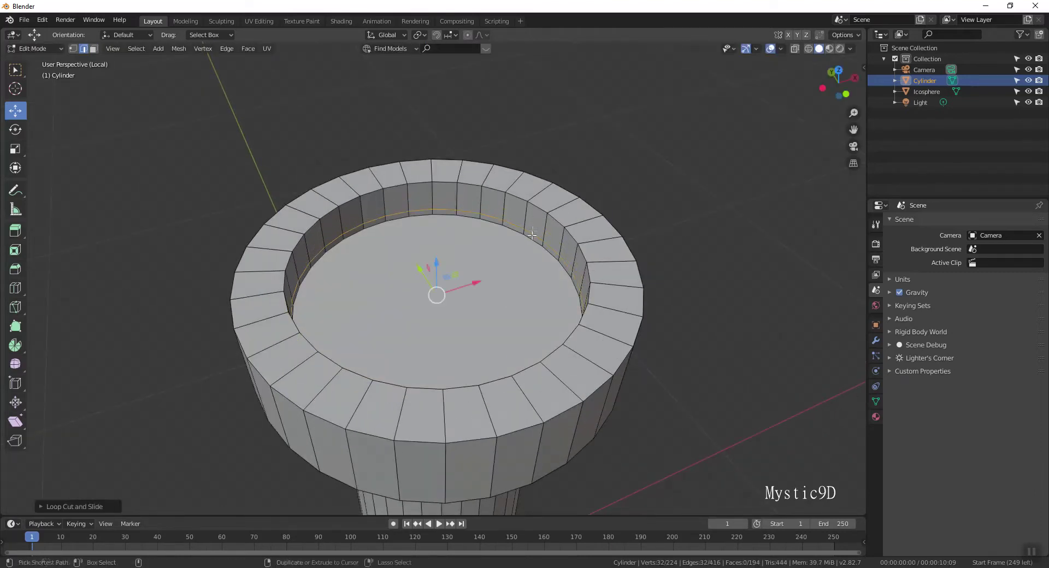
# - Inset the recessed inner face of the cap
pyautogui.press('i')
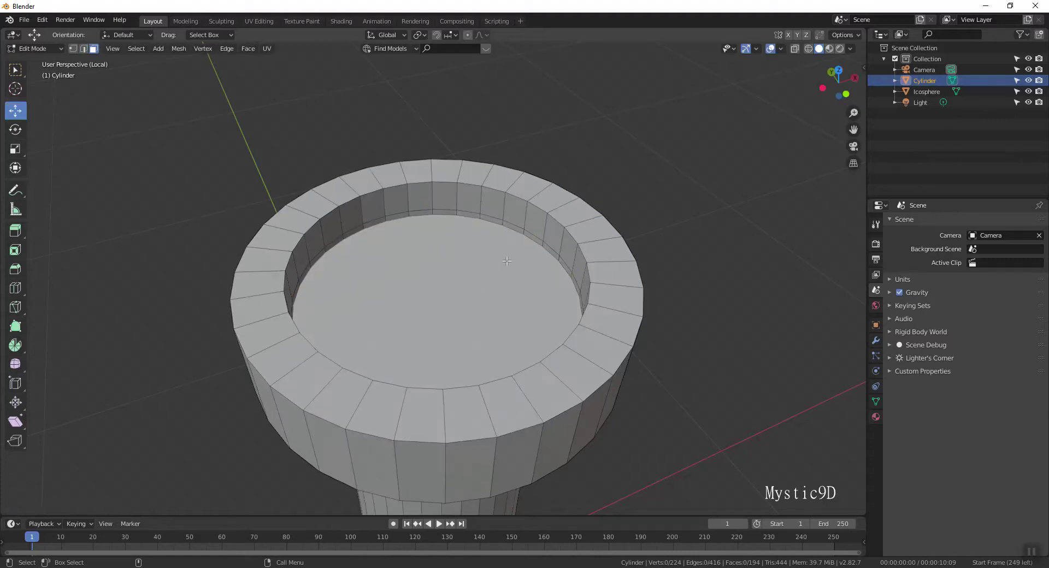
pyautogui.click(507, 261)
pyautogui.press('i')
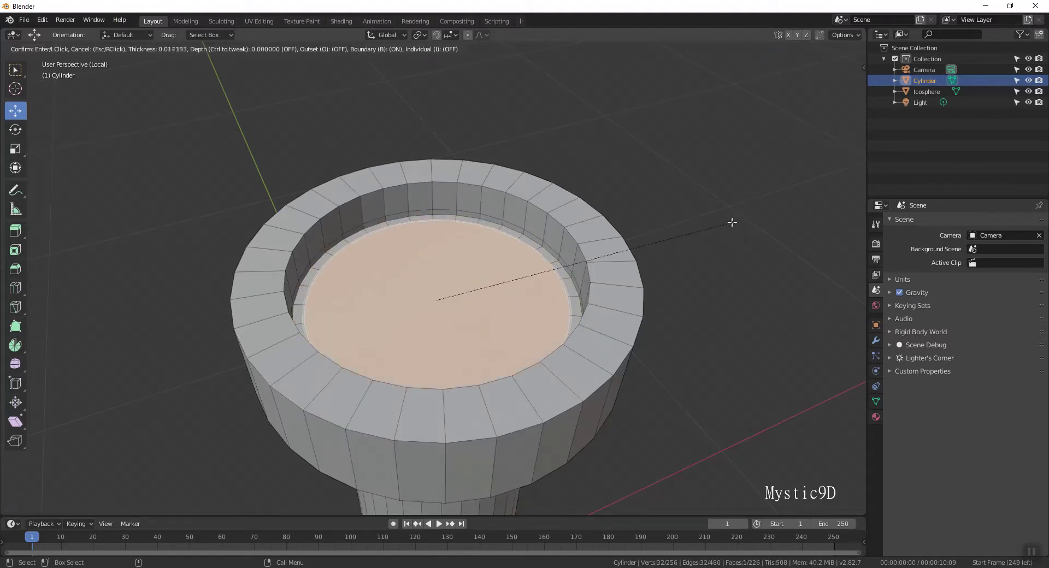
pyautogui.press('Escape')
# - Slide the inner wall loop to a new height along the wall
pyautogui.hotkey('alt', 'a')
pyautogui.keyDown('alt'); pyautogui.click(553, 244); pyautogui.keyUp('alt')
pyautogui.hotkey('alt', 'a')
pyautogui.press('g')
pyautogui.press('g')
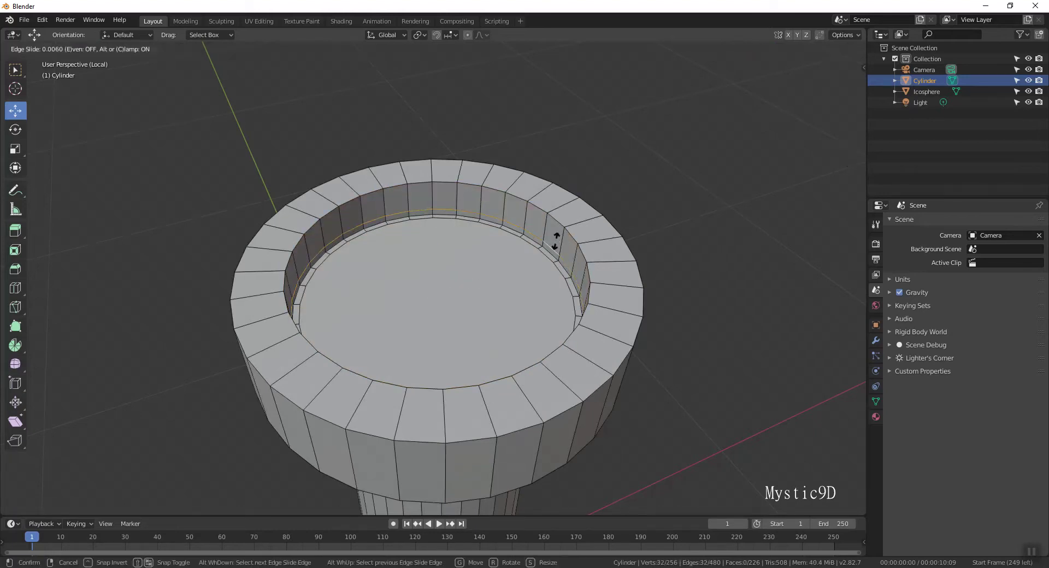
pyautogui.click(557, 239)
pyautogui.hotkey('alt', 'a')
pyautogui.scroll(-4, 609, 235)
pyautogui.moveTo(610, 235)
pyautogui.mouseDown(button='middle')
pyautogui.moveTo(562, 304)
pyautogui.moveTo(627, 175)
pyautogui.moveTo(552, 216)
pyautogui.moveTo(518, 345)
pyautogui.mouseUp(button='middle')
pyautogui.scroll(3, 627, 175)
pyautogui.scroll(3, 534, 234)
pyautogui.hotkey('ctrl', 'r')
# - Add two evenly spaced loop cuts and, in front X-ray view, resize the middle loop
pyautogui.click(486, 237)
pyautogui.rightClick(568, 206)
pyautogui.press('KP_1')
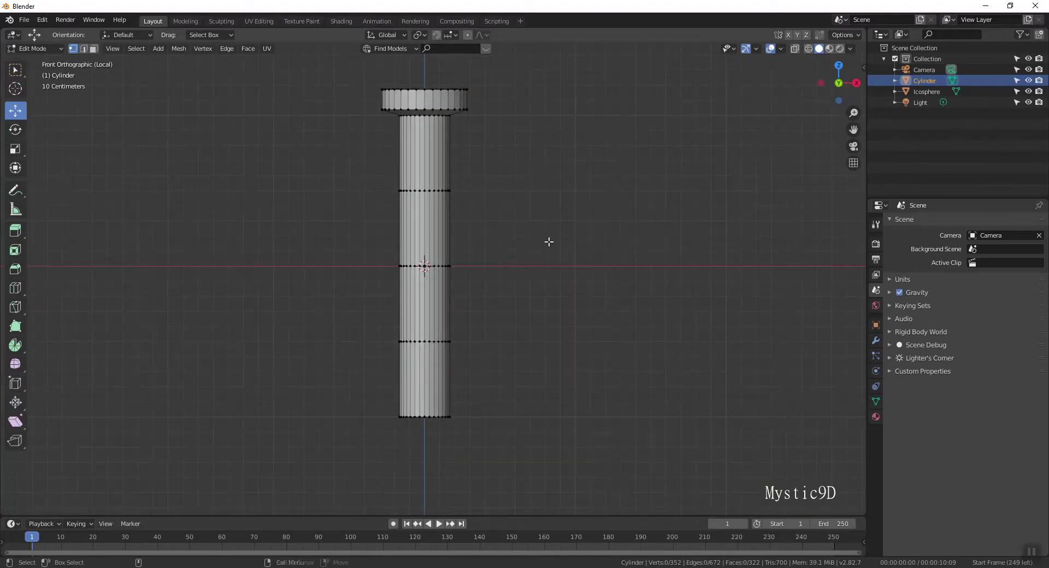
pyautogui.hotkey('alt', 'z')
pyautogui.keyDown('shift'); pyautogui.moveTo(591, 224); pyautogui.dragTo(613, 286, button='middle'); pyautogui.keyUp('shift')
pyautogui.moveTo(294, 194); pyautogui.dragTo(520, 281)
pyautogui.press('s')
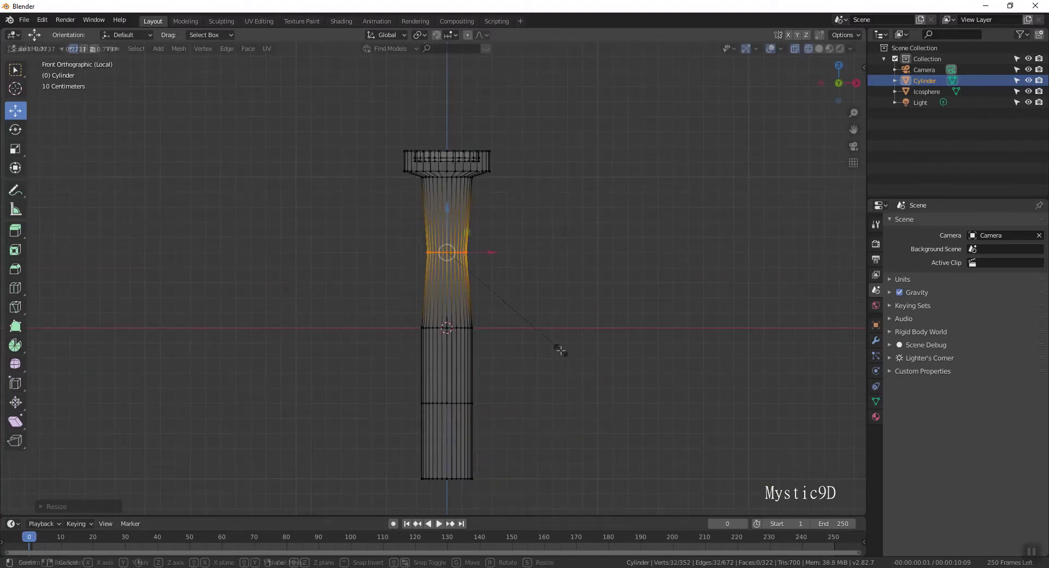
pyautogui.click(560, 350)
# - Resize the lower and bottom loops and narrow the middle loop so the stem tapers
pyautogui.moveTo(363, 390); pyautogui.dragTo(494, 418)
pyautogui.press('s')
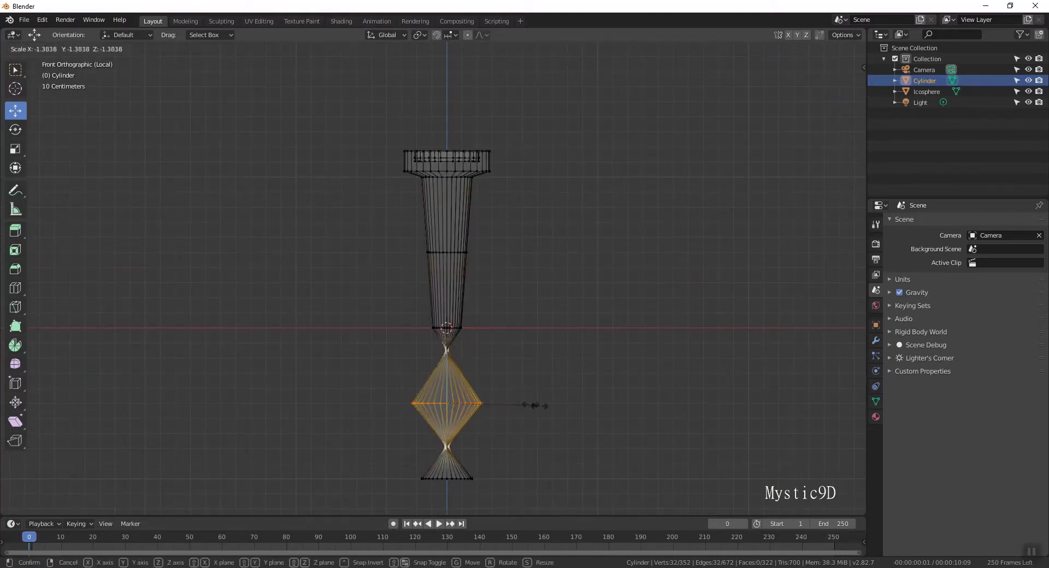
pyautogui.click(562, 424)
pyautogui.keyDown('alt'); pyautogui.click(445, 479); pyautogui.keyUp('alt')
pyautogui.press('s')
pyautogui.click(656, 421)
pyautogui.keyDown('alt'); pyautogui.click(464, 252); pyautogui.keyUp('alt')
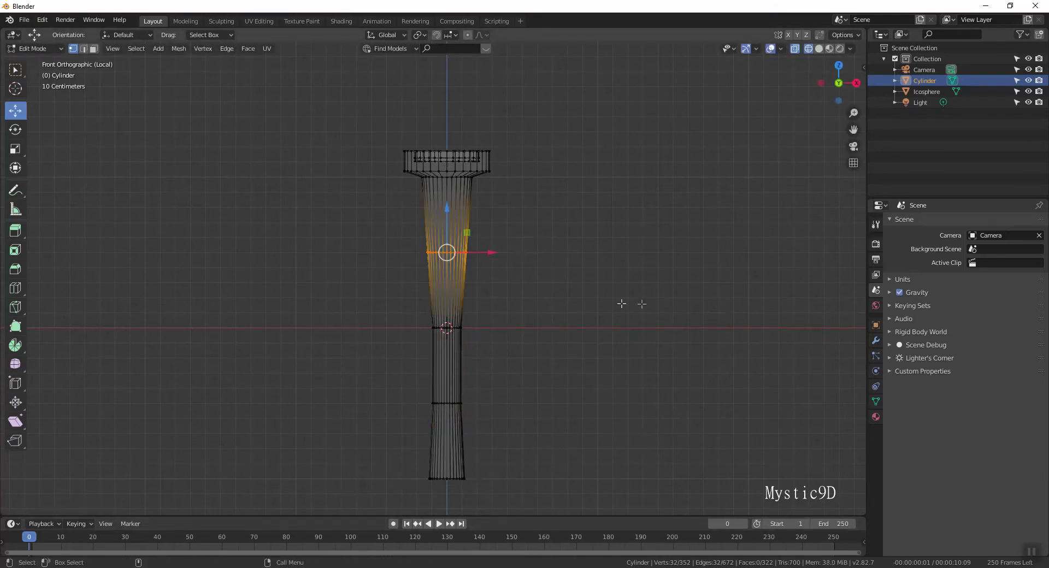
pyautogui.press('s')
pyautogui.click(600, 283)
pyautogui.moveTo(558, 257)
pyautogui.mouseDown(button='middle')
pyautogui.moveTo(537, 268)
pyautogui.moveTo(520, 328)
pyautogui.moveTo(573, 324)
pyautogui.mouseUp(button='middle')
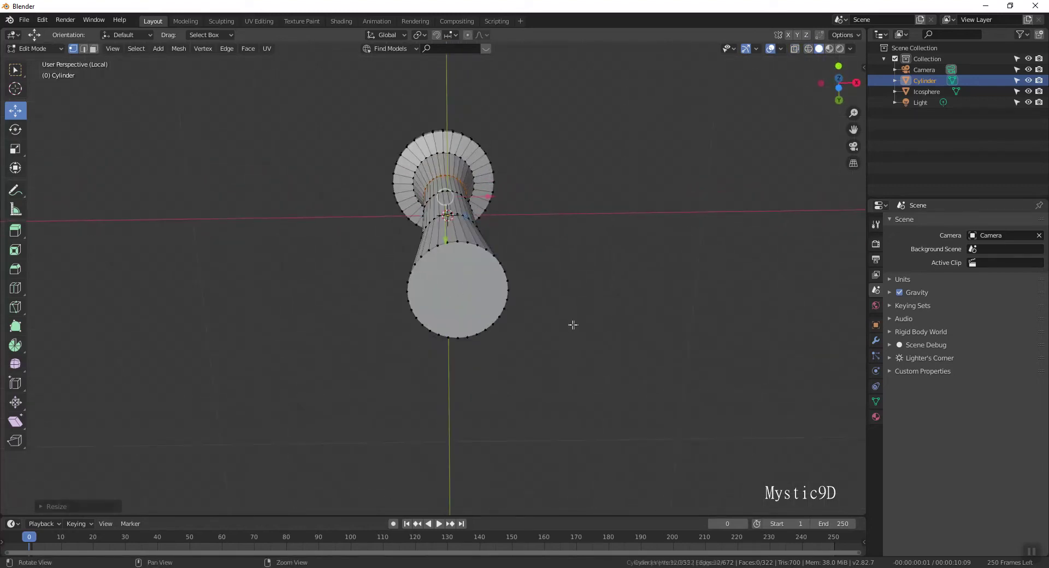
# - Inset the cylinder's bottom face and merge it to a single centre point
pyautogui.click(446, 297)
pyautogui.scroll(2, 604, 253)
pyautogui.scroll(1, 656, 241)
pyautogui.press('i')
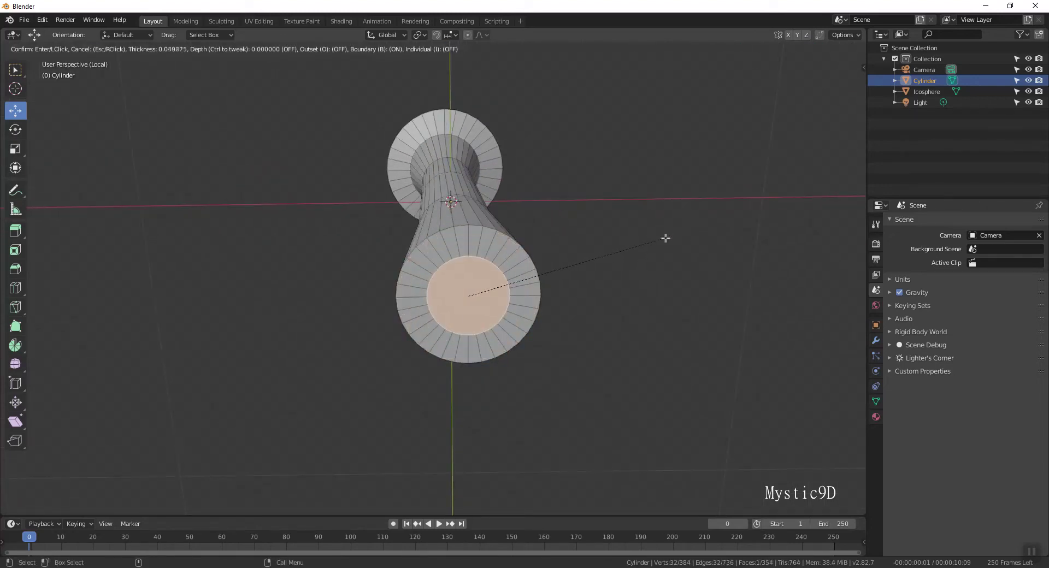
pyautogui.click(663, 239)
pyautogui.hotkey('alt', 'm')
pyautogui.click(663, 239)
pyautogui.moveTo(621, 109)
pyautogui.mouseDown(button='middle')
pyautogui.moveTo(543, 279)
pyautogui.moveTo(575, 120)
pyautogui.moveTo(478, 287)
pyautogui.moveTo(548, 330)
pyautogui.moveTo(562, 297)
pyautogui.moveTo(536, 300)
pyautogui.moveTo(571, 240)
pyautogui.moveTo(490, 288)
pyautogui.mouseUp(button='middle')
pyautogui.press('Tab')
pyautogui.press('Tab')
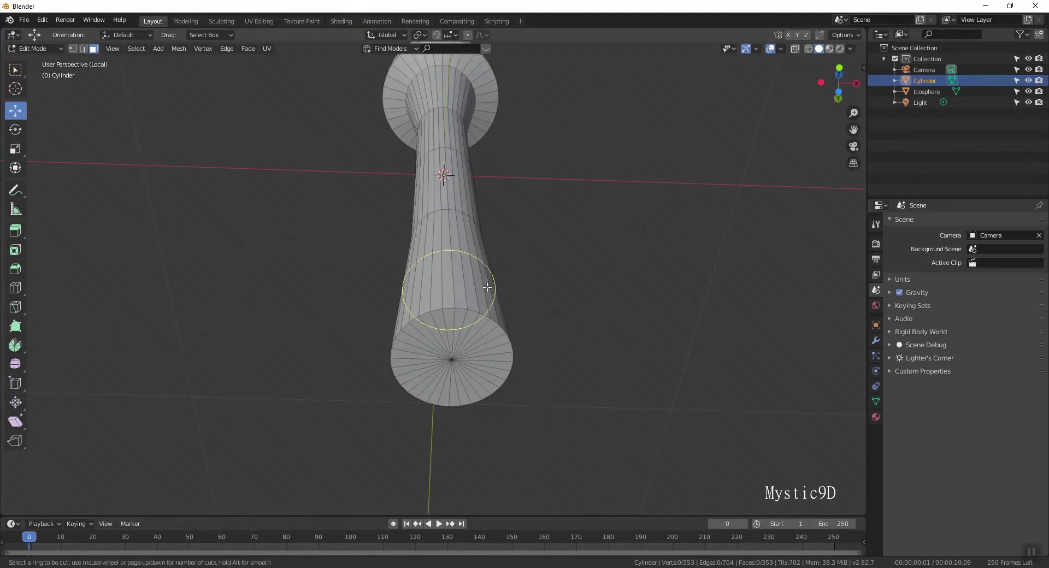
# - Try a loop cut and a bottom rim bevel, undoing and cancelling both
pyautogui.click(487, 287)
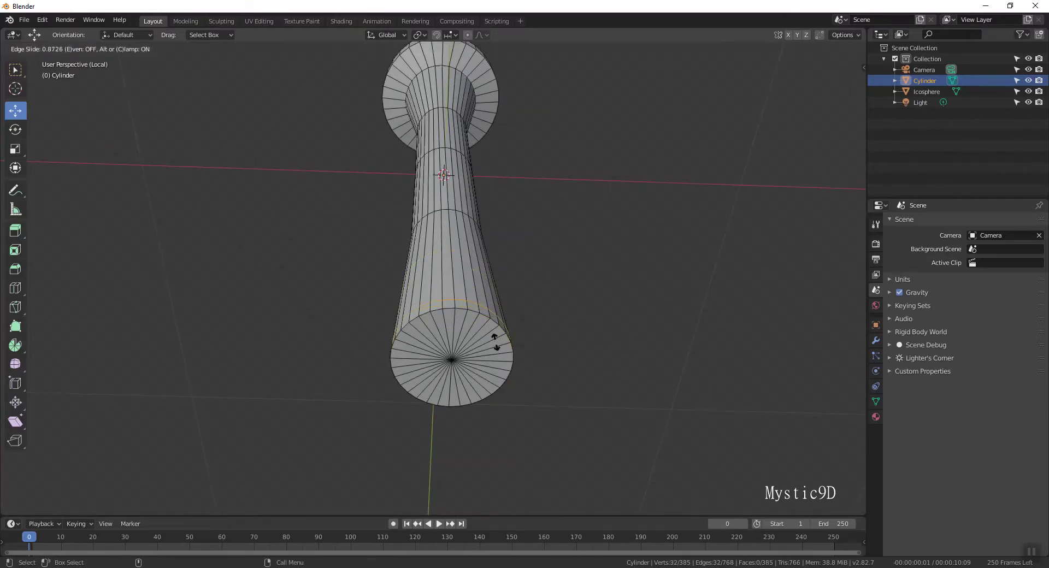
pyautogui.click(529, 328)
pyautogui.hotkey('ctrl', 'z')
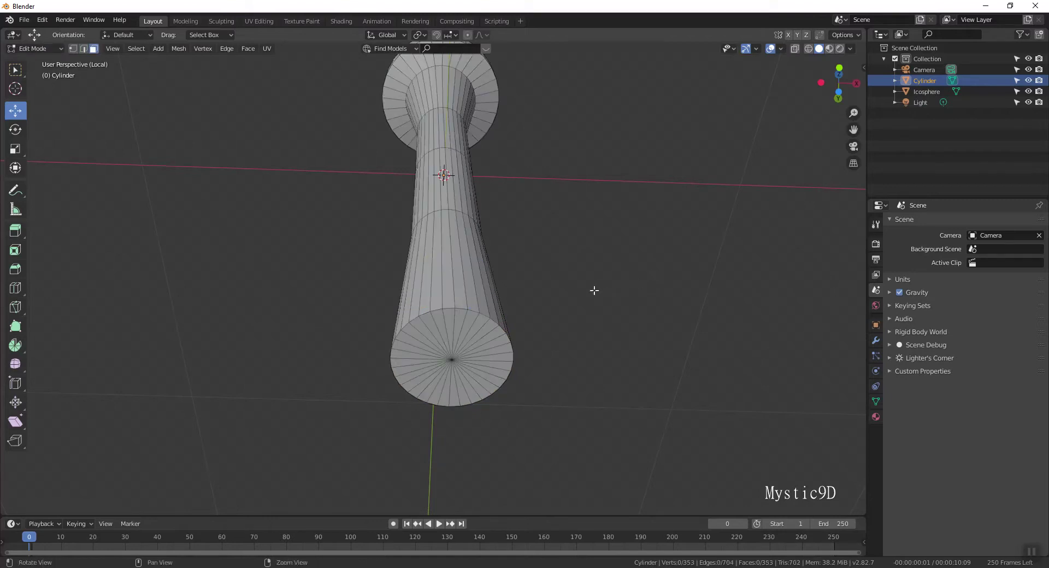
pyautogui.scroll(1, 486, 326)
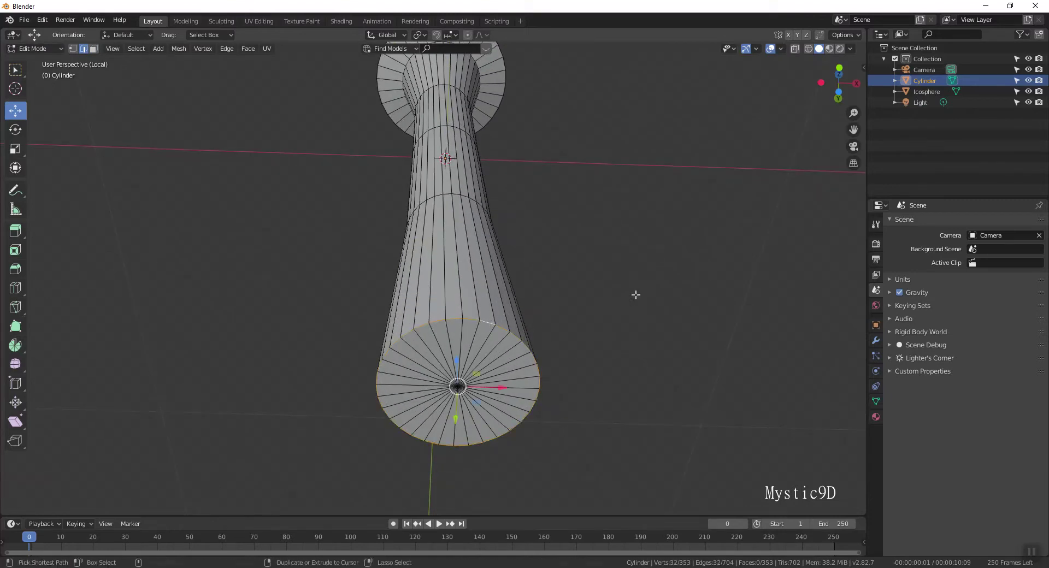
pyautogui.hotkey('ctrl', 'b')
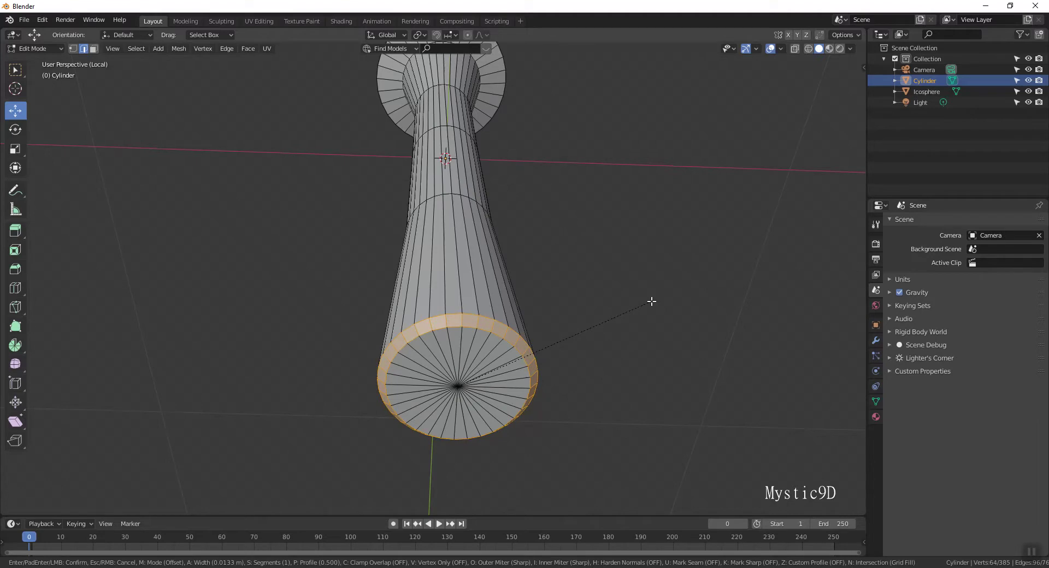
pyautogui.rightClick(652, 301)
pyautogui.click(651, 301)
pyautogui.press('Tab')
pyautogui.rightClick(493, 283)
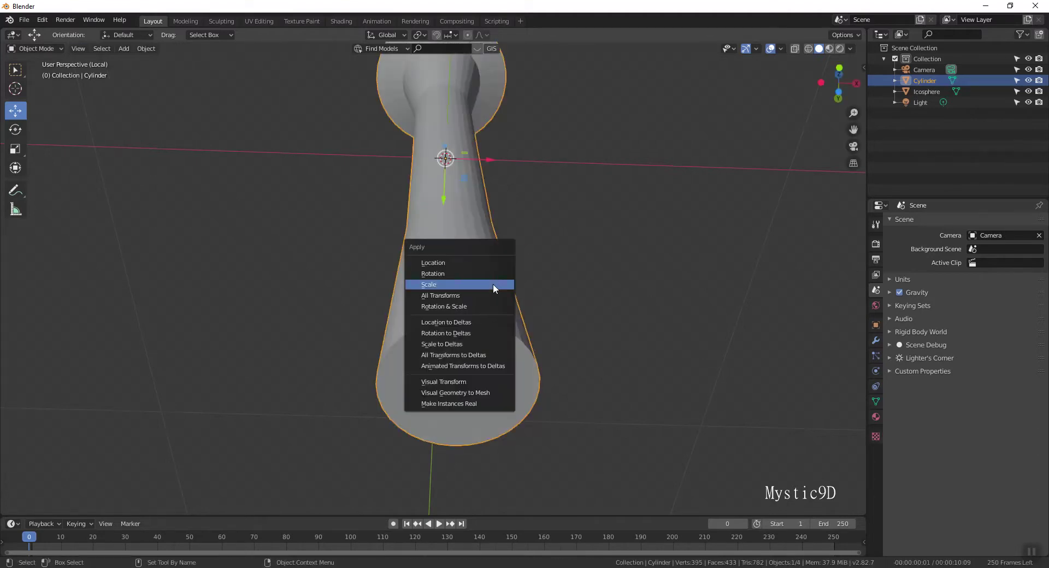
pyautogui.press('Escape')
pyautogui.press('Tab')
# - Bevel the cylinder's bottom rim loop
pyautogui.hotkey('ctrl', 'b')
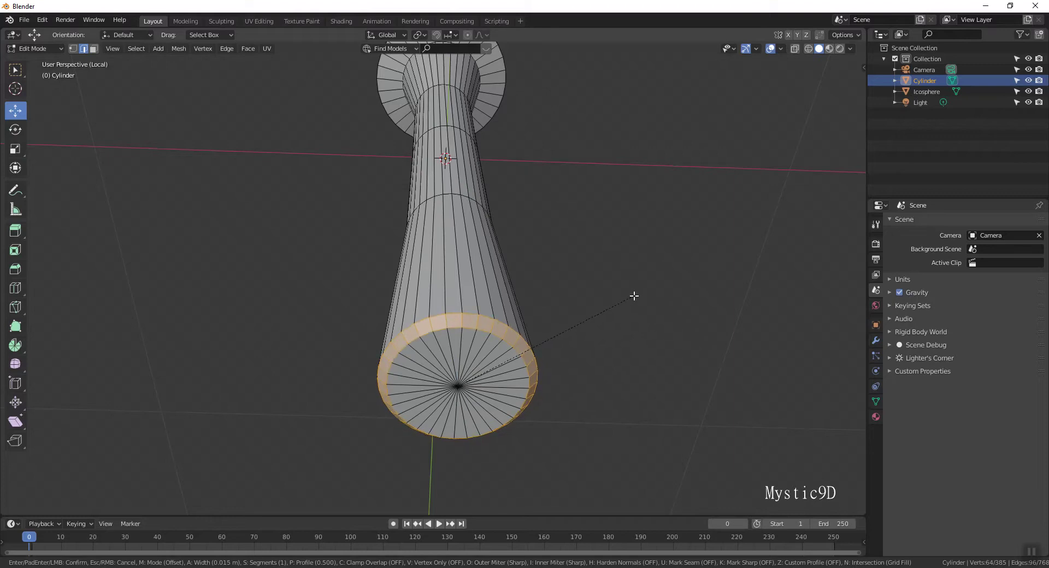
pyautogui.click(633, 298)
pyautogui.rightClick(633, 298)
pyautogui.click(629, 300)
pyautogui.click(643, 232)
pyautogui.hotkey('ctrl', 'z')
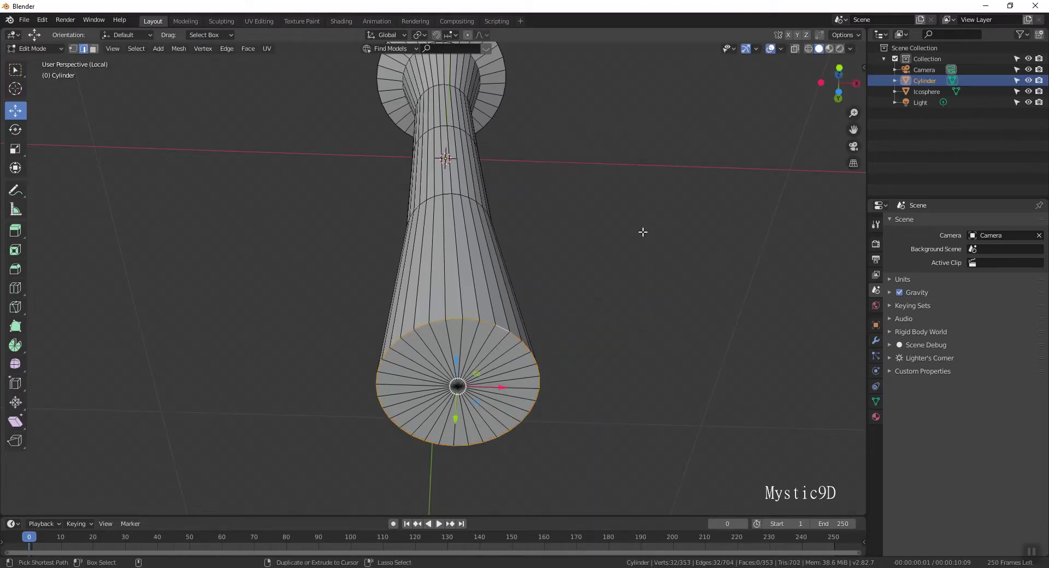
pyautogui.hotkey('ctrl', 'b')
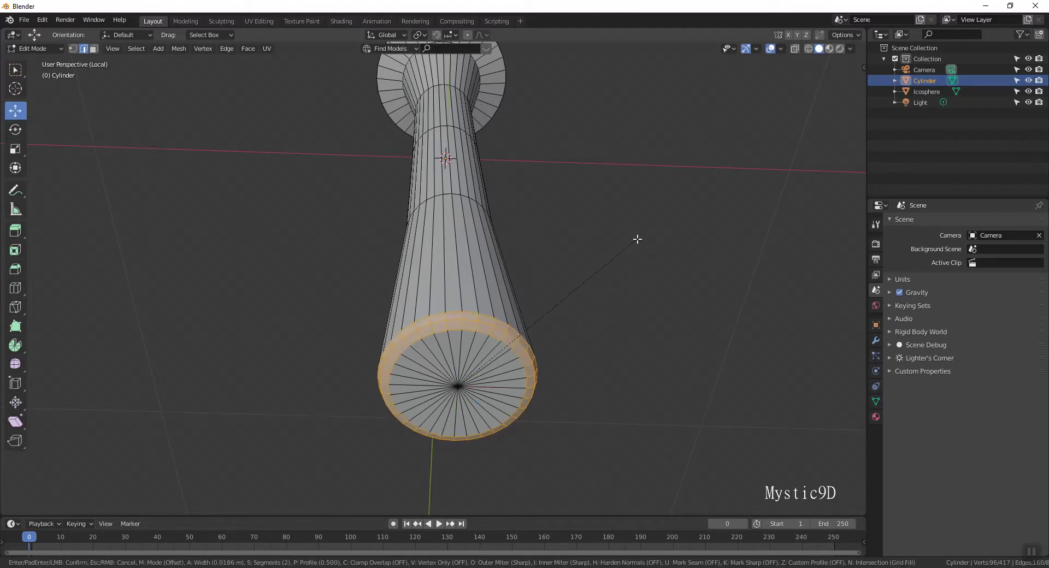
pyautogui.click(634, 240)
pyautogui.press('Tab')
# - Shade the cylinder smooth, add level-1 subdivision, and return to the full scene
pyautogui.moveTo(634, 240)
pyautogui.mouseDown(button='middle')
pyautogui.moveTo(595, 208)
pyautogui.moveTo(543, 242)
pyautogui.moveTo(576, 290)
pyautogui.moveTo(455, 227)
pyautogui.moveTo(600, 224)
pyautogui.moveTo(590, 174)
pyautogui.mouseUp(button='middle')
pyautogui.rightClick(455, 227)
pyautogui.click(445, 230)
pyautogui.hotkey('ctrl', '1')
pyautogui.press('KP_Divide')
pyautogui.hotkey('alt', 'z')
# - Shrink the spike inside the icosphere and apply its scale
pyautogui.moveTo(595, 224)
pyautogui.mouseDown(button='middle')
pyautogui.moveTo(588, 181)
pyautogui.moveTo(736, 208)
pyautogui.mouseUp(button='middle')
pyautogui.press('s')
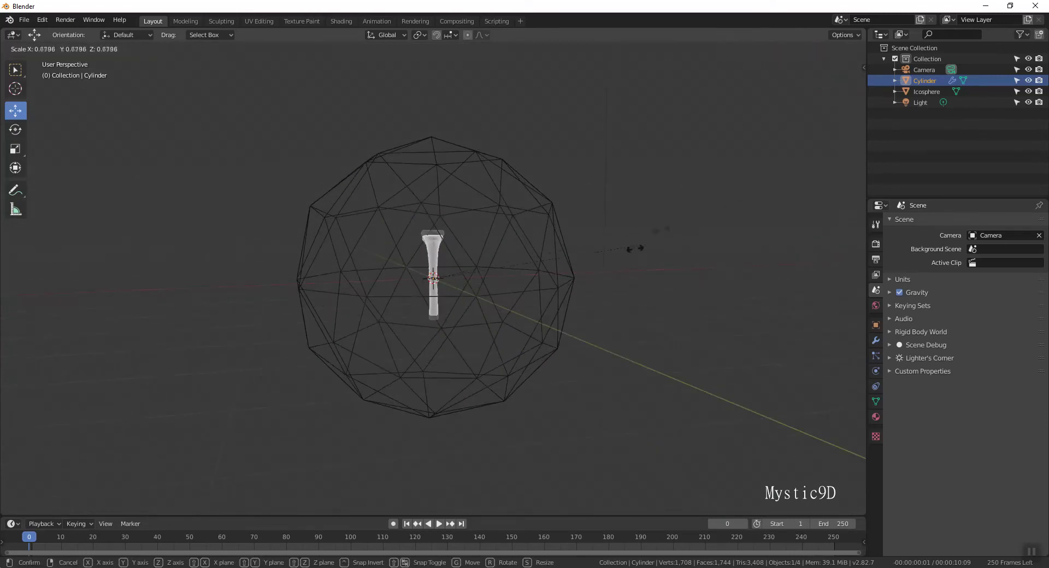
pyautogui.click(624, 255)
pyautogui.hotkey('ctrl', 'a')
pyautogui.click(625, 252)
# - Parent the spike to the icosphere and show its object properties in solid shading
pyautogui.moveTo(624, 251)
pyautogui.mouseDown(button='middle')
pyautogui.moveTo(579, 291)
pyautogui.moveTo(611, 258)
pyautogui.mouseUp(button='middle')
pyautogui.keyDown('shift'); pyautogui.click(611, 258); pyautogui.keyUp('shift')
pyautogui.hotkey('ctrl', 'p')
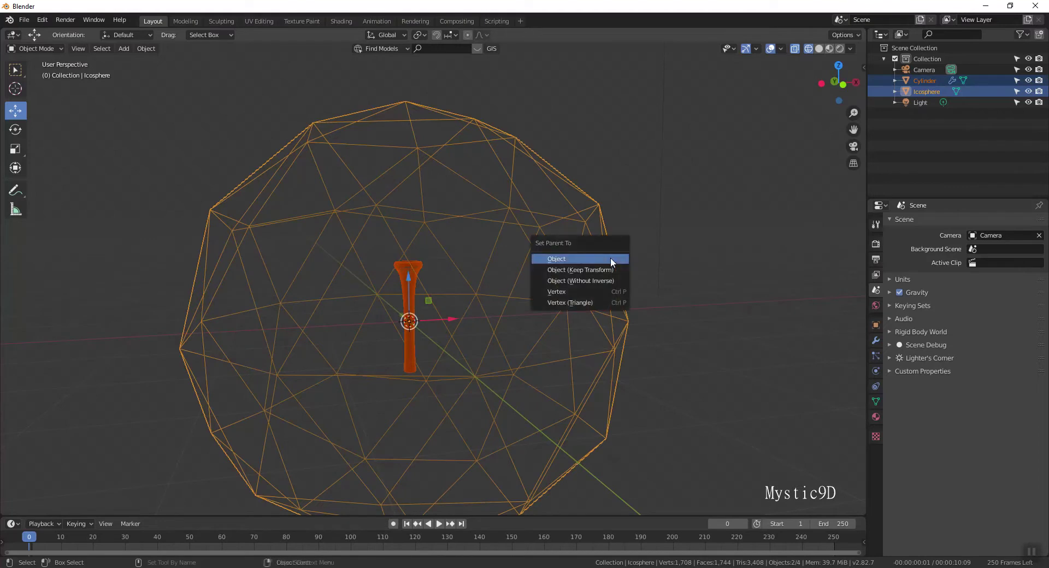
pyautogui.click(611, 258)
pyautogui.scroll(-3, 665, 222)
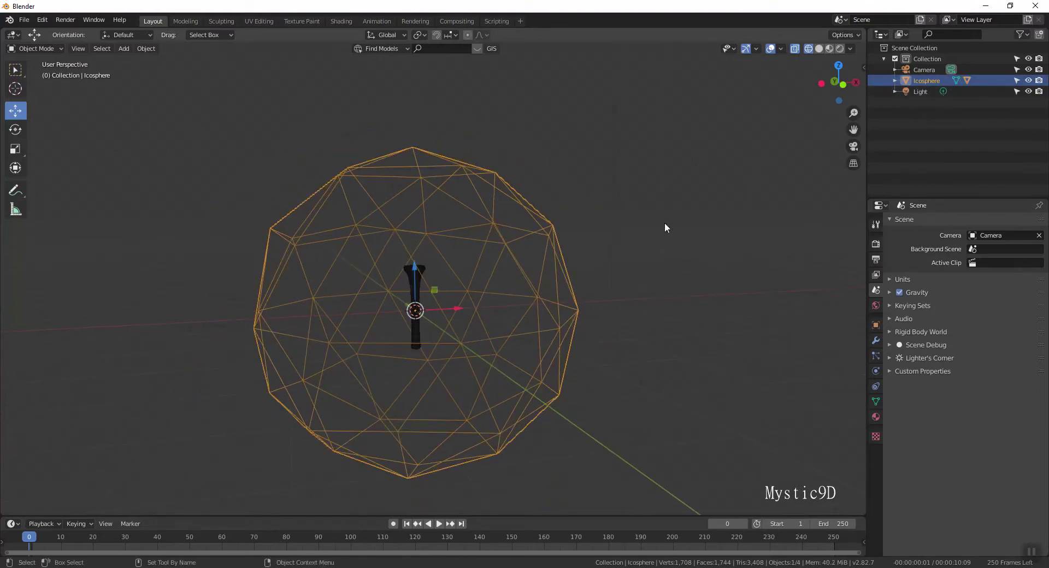
pyautogui.hotkey('shift', 'z')
pyautogui.click(876, 326)
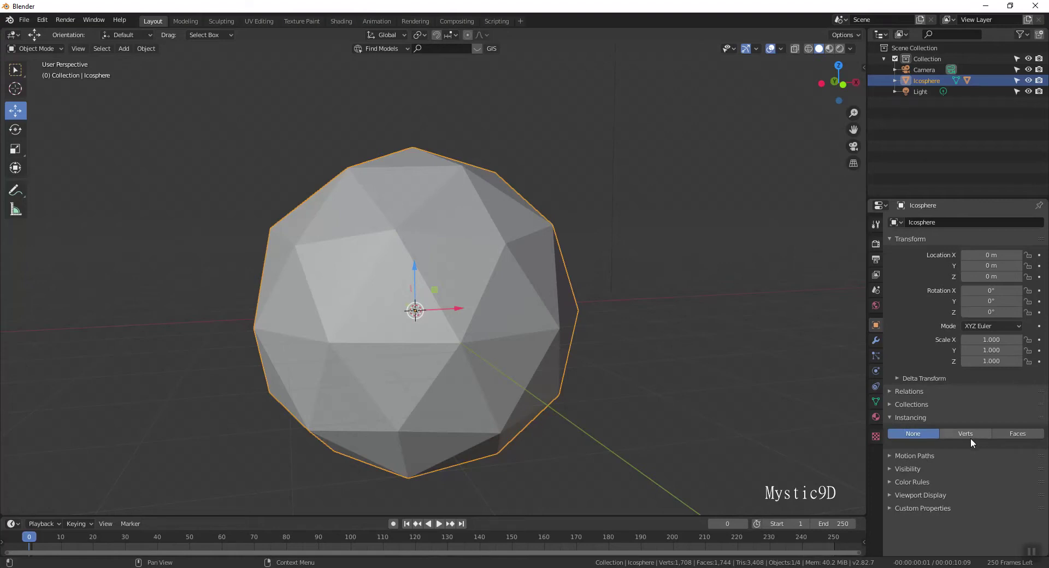
# - Instance the spike on every icosphere vertex, aligned to the vertex normals
pyautogui.click(971, 439)
pyautogui.click(1028, 472)
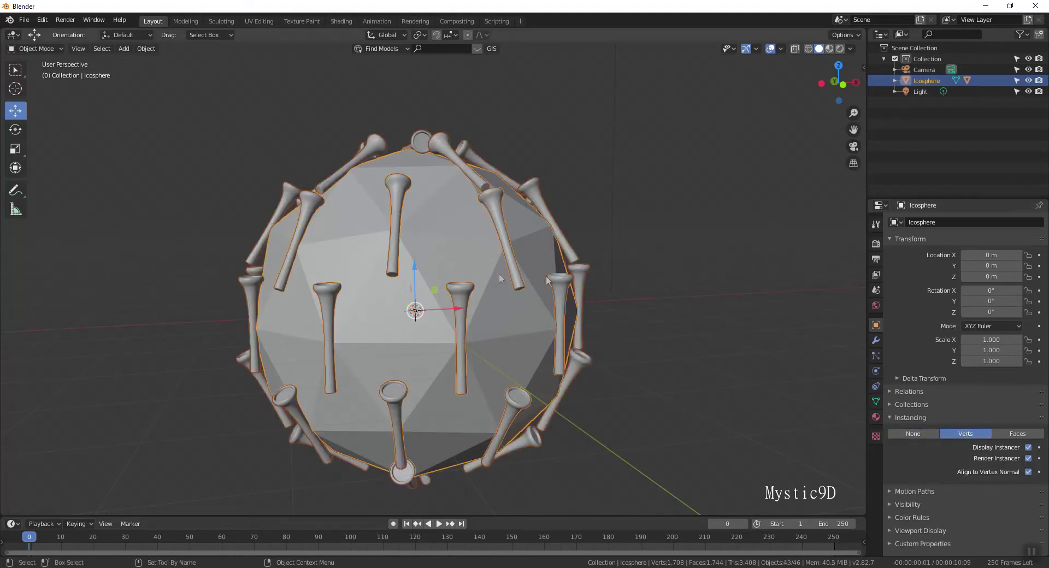
pyautogui.hotkey('shift', 'z')
pyautogui.click(427, 269)
pyautogui.hotkey('shift', 'z')
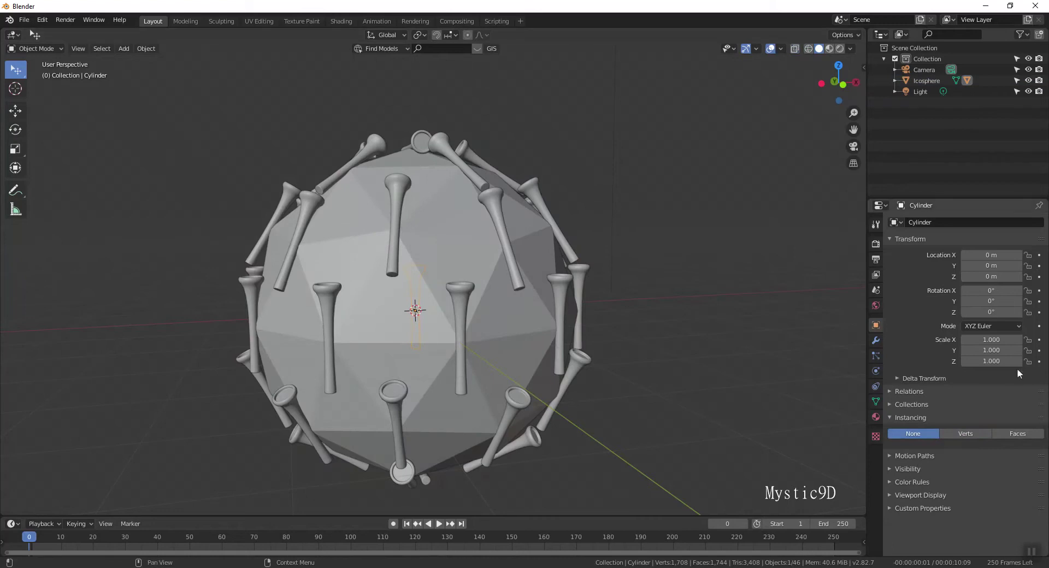
# - Set the spike cylinder's tracking axis to +Z so the copies point outward
pyautogui.click(890, 391)
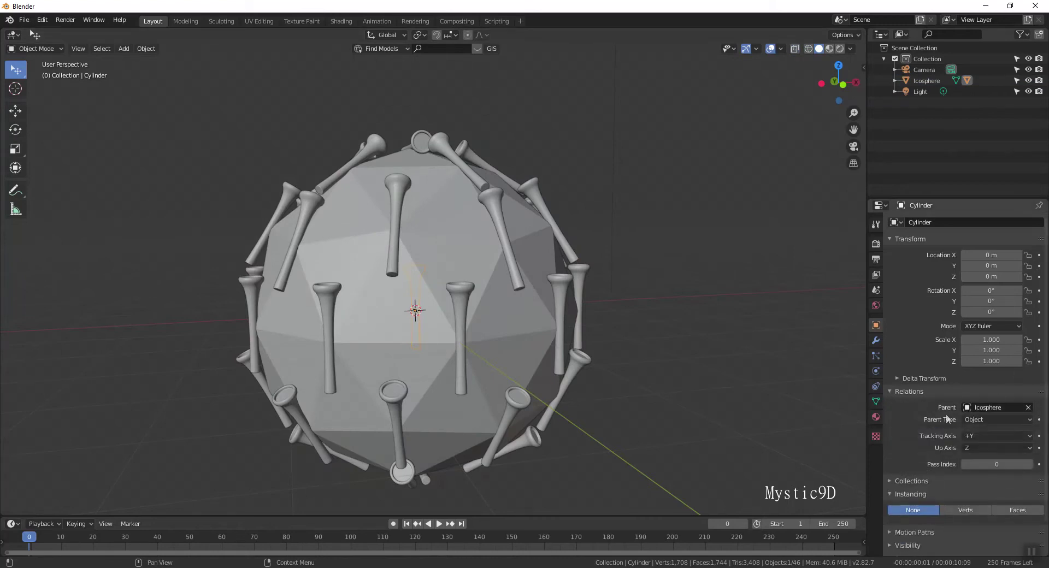
pyautogui.click(987, 435)
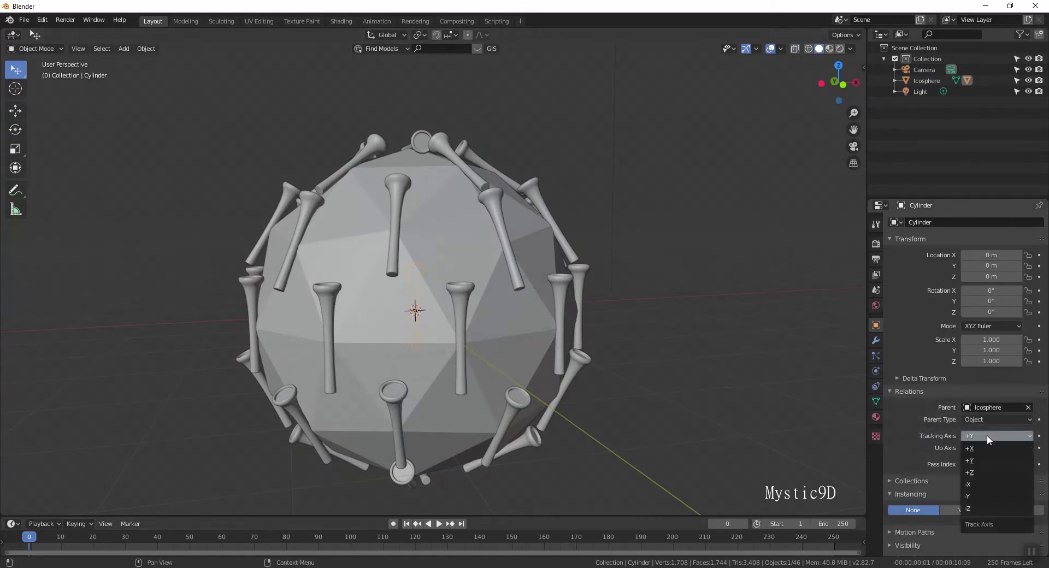
pyautogui.click(977, 473)
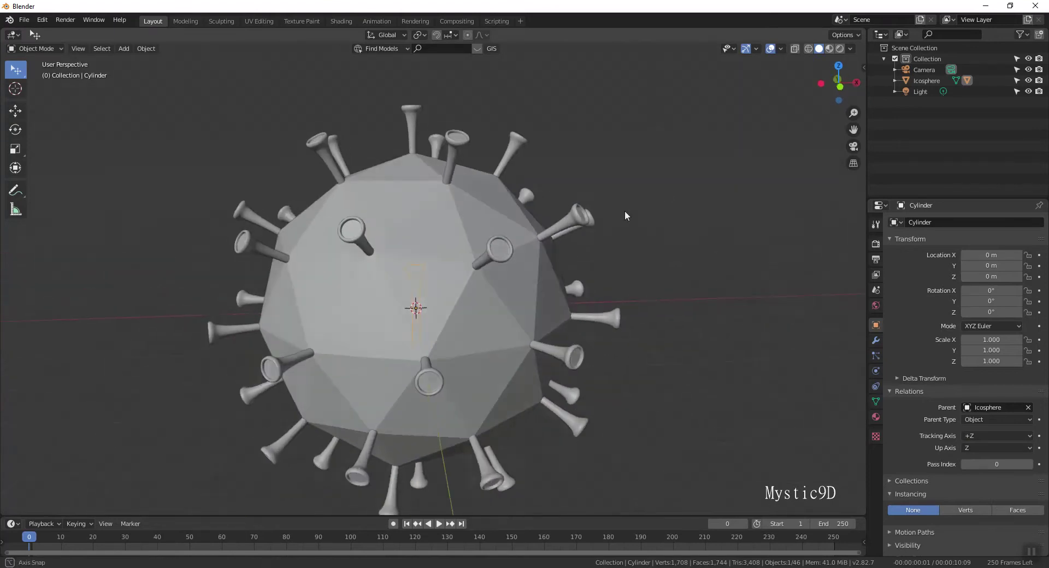
pyautogui.hotkey('alt', 'z')
pyautogui.hotkey('alt', 'z')
# - Scale the spikes up to 1.532 and orbit around the virus to check them
pyautogui.press('s')
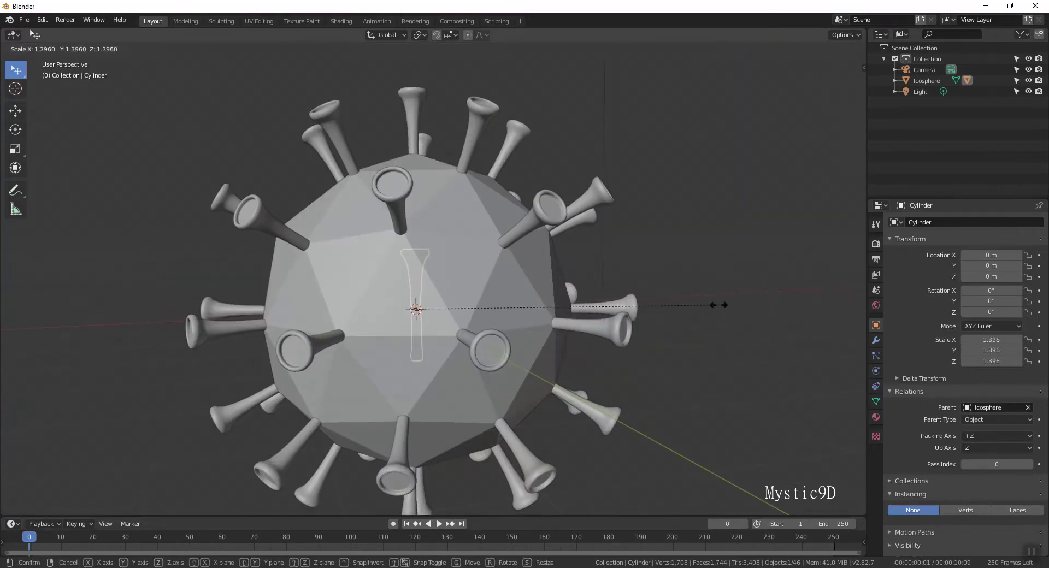
pyautogui.click(728, 257)
pyautogui.scroll(-4, 575, 190)
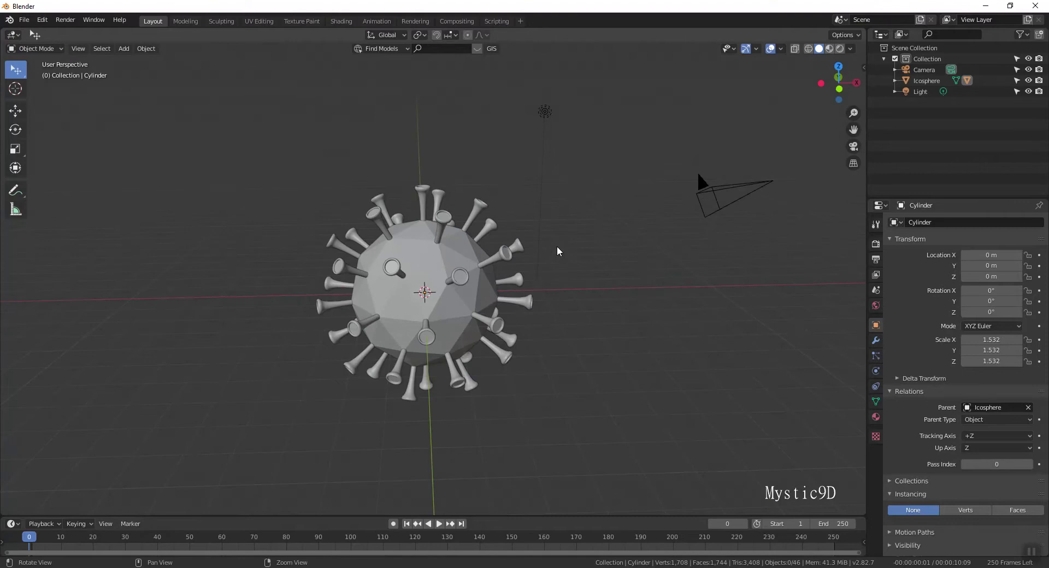
pyautogui.scroll(3, 563, 180)
pyautogui.moveTo(563, 180)
pyautogui.mouseDown(button='middle')
pyautogui.moveTo(539, 181)
pyautogui.moveTo(682, 241)
pyautogui.moveTo(581, 256)
pyautogui.mouseUp(button='middle')
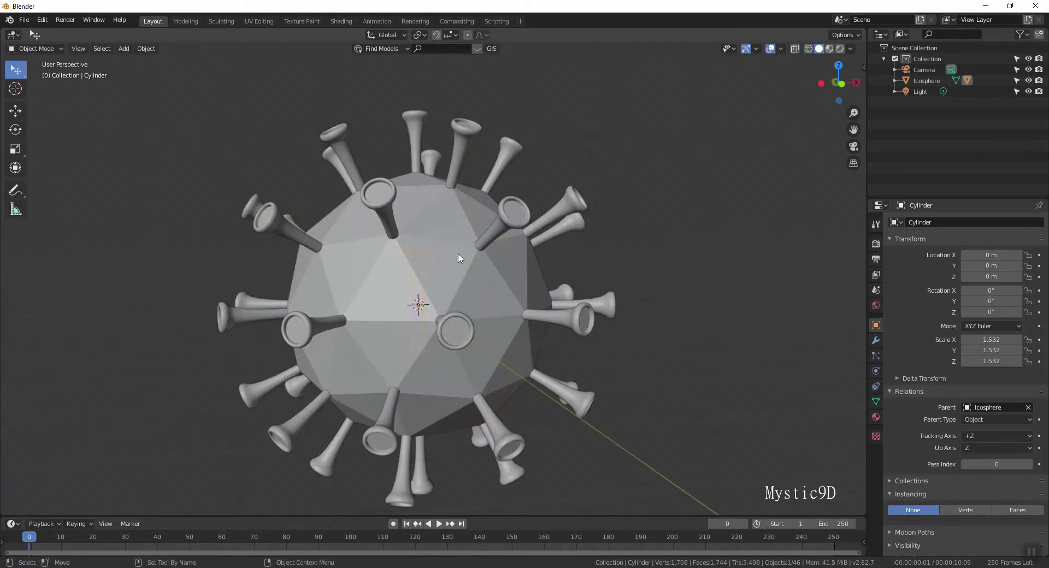
pyautogui.moveTo(420, 259)
pyautogui.mouseDown(button='middle')
pyautogui.moveTo(568, 227)
pyautogui.moveTo(678, 229)
pyautogui.mouseUp(button='middle')
# - Enlarge the spikes to 1.596 and move the spike geometry down along Z in Edit Mode
pyautogui.press('s')
pyautogui.click(691, 230)
pyautogui.press('Tab')
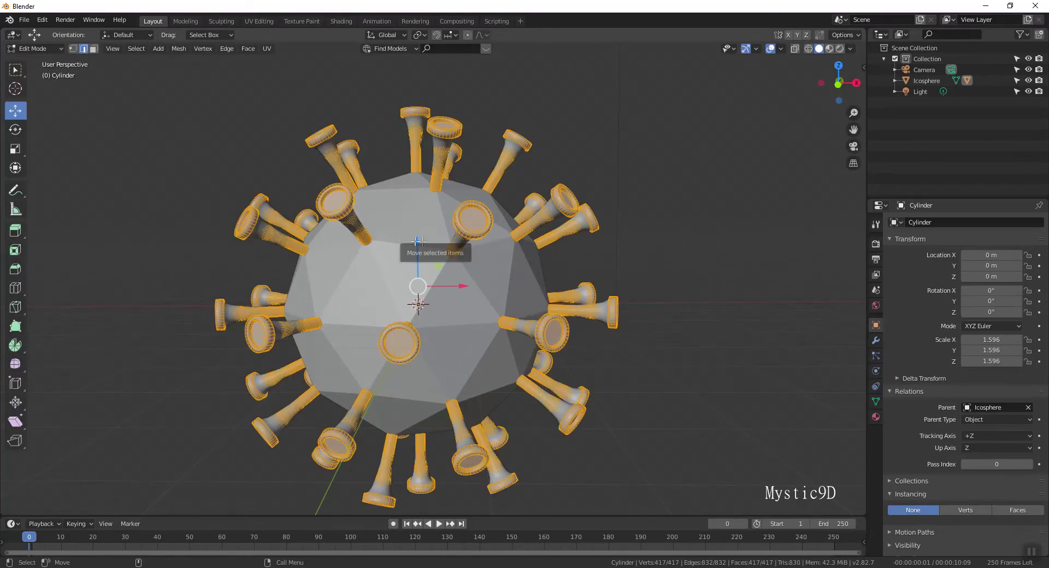
pyautogui.moveTo(412, 244); pyautogui.dragTo(413, 262)
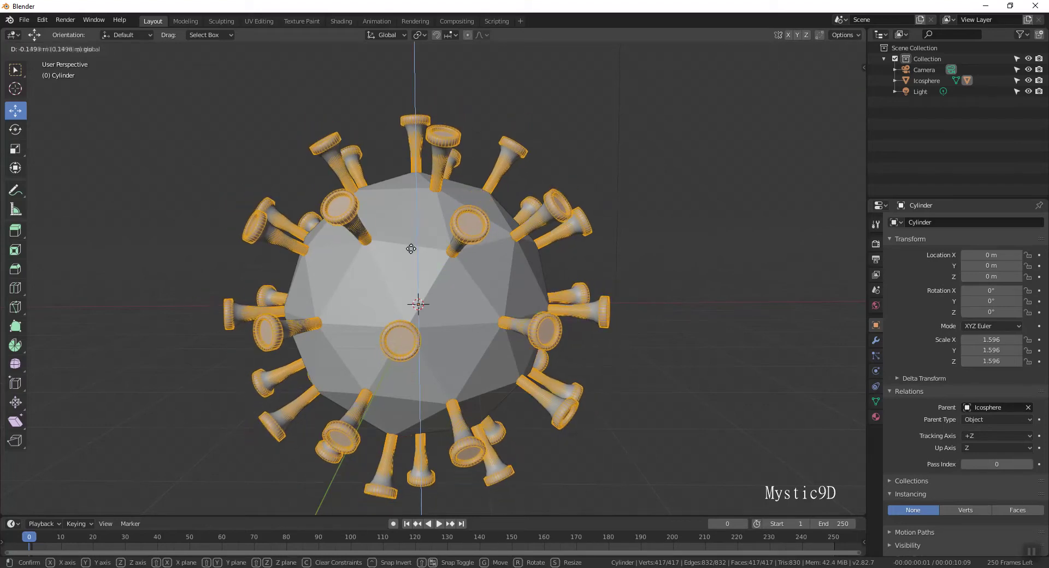
pyautogui.press('Tab')
# - Select all of the spike cylinder's geometry in Edit Mode and return to Object Mode
pyautogui.scroll(-3, 601, 224)
pyautogui.moveTo(579, 216)
pyautogui.mouseDown(button='middle')
pyautogui.moveTo(628, 194)
pyautogui.moveTo(597, 221)
pyautogui.moveTo(606, 193)
pyautogui.moveTo(631, 177)
pyautogui.moveTo(612, 211)
pyautogui.mouseUp(button='middle')
pyautogui.scroll(3, 612, 211)
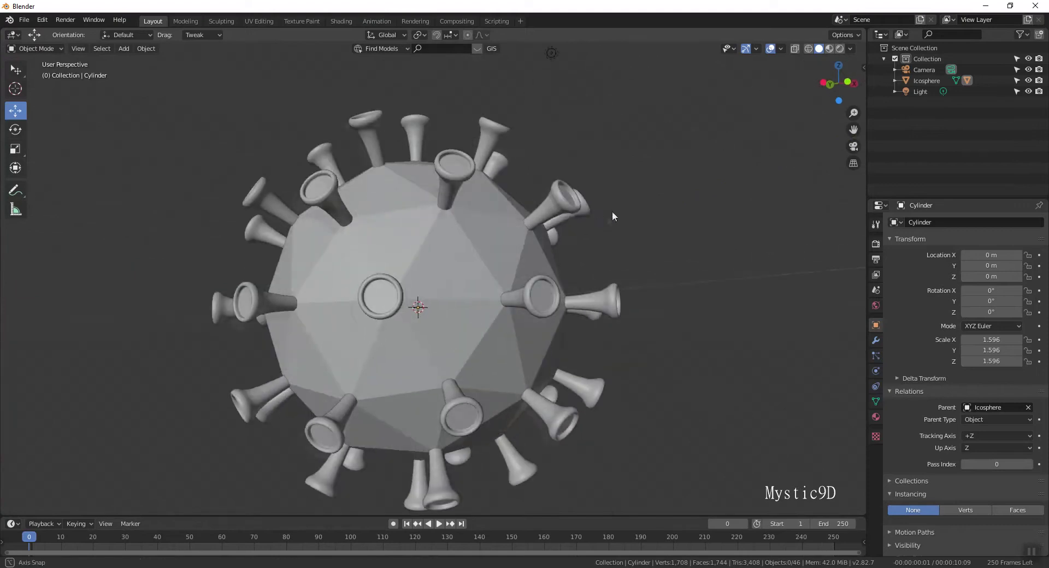
pyautogui.press('Tab')
pyautogui.press('a')
pyautogui.press('Tab')
pyautogui.scroll(-1, 589, 245)
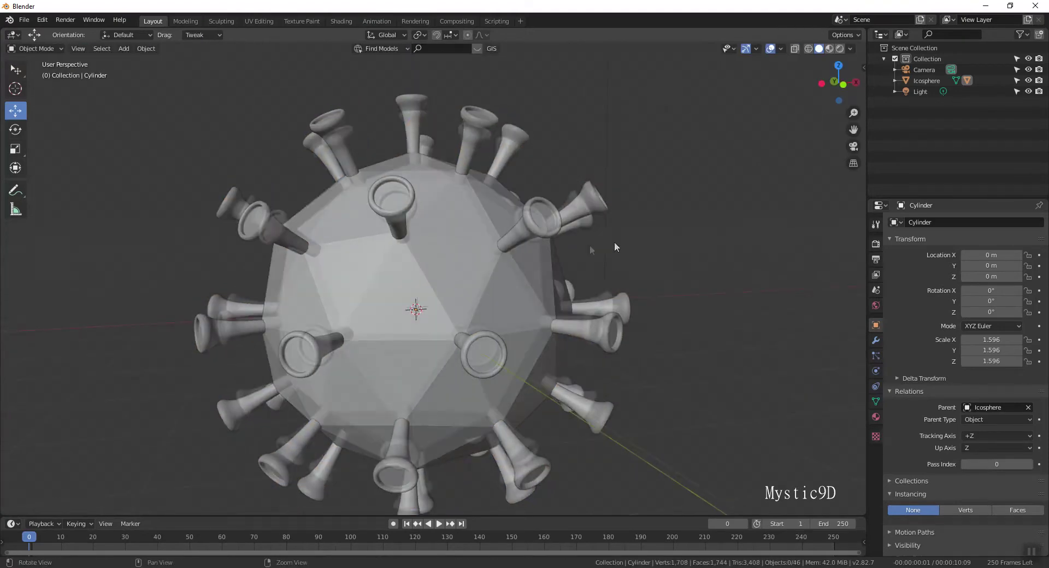
pyautogui.scroll(-3, 586, 221)
pyautogui.moveTo(586, 228)
pyautogui.mouseDown(button='middle')
pyautogui.moveTo(564, 185)
pyautogui.moveTo(563, 211)
pyautogui.moveTo(402, 276)
pyautogui.moveTo(856, 279)
pyautogui.mouseUp(button='middle')
# - Make the icosphere's instanced spikes real objects via the Q menu
pyautogui.click(876, 341)
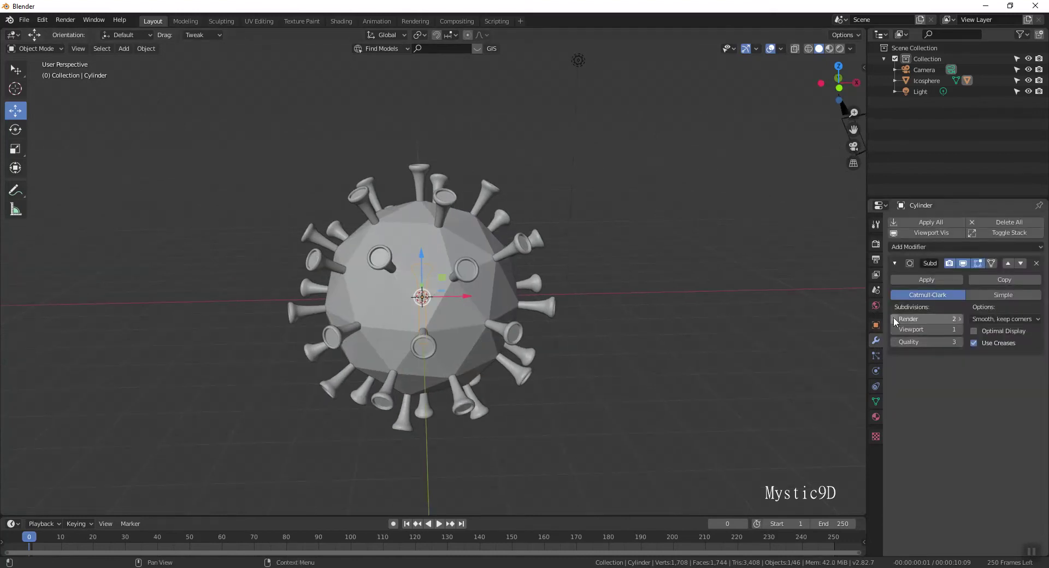
pyautogui.click(542, 228)
pyautogui.press('q')
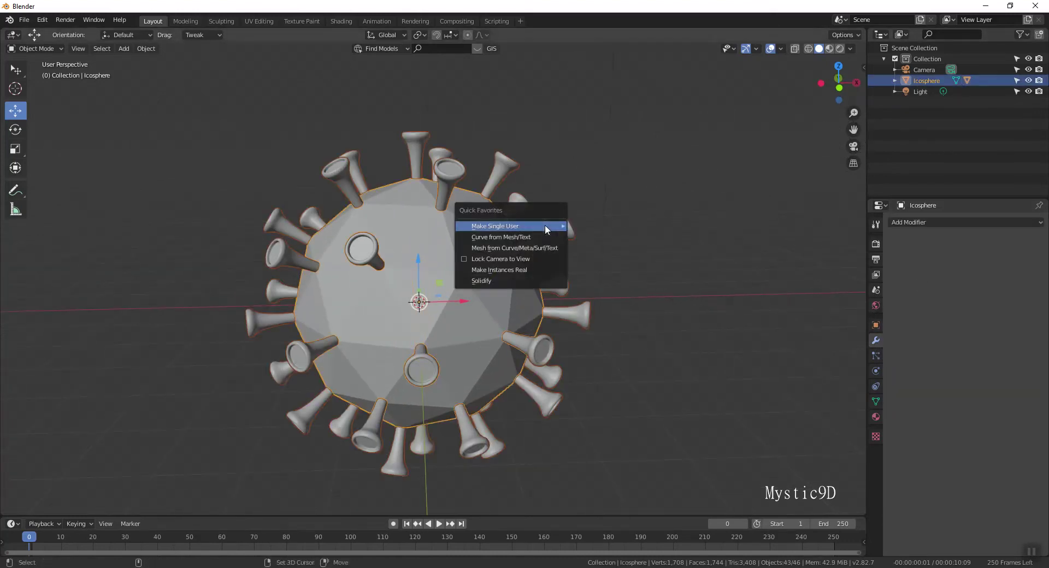
pyautogui.click(514, 271)
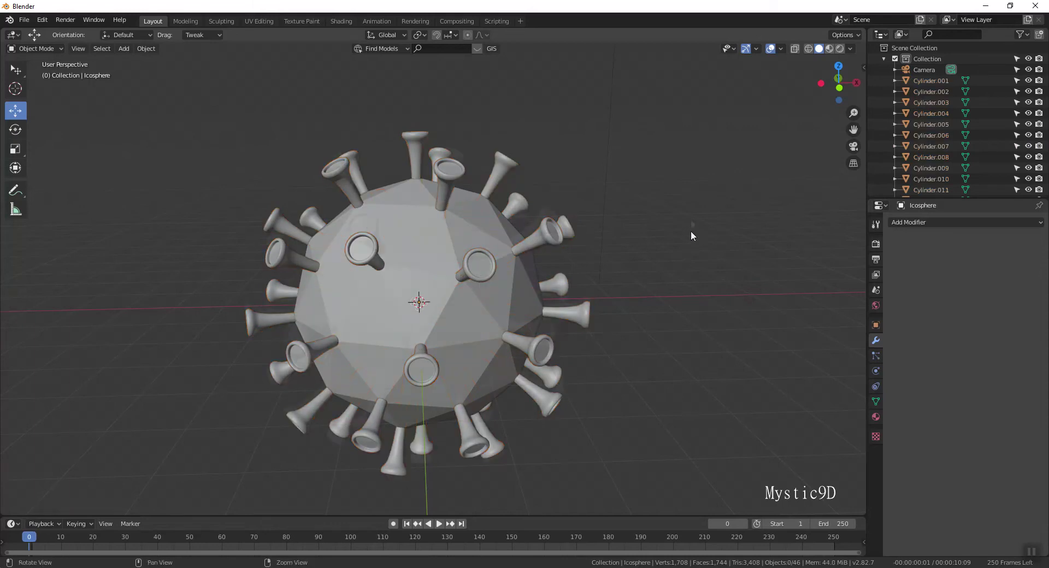
# - Hide the icosphere and original cylinder, then join all spike copies with Ctrl+J
pyautogui.click(1028, 176)
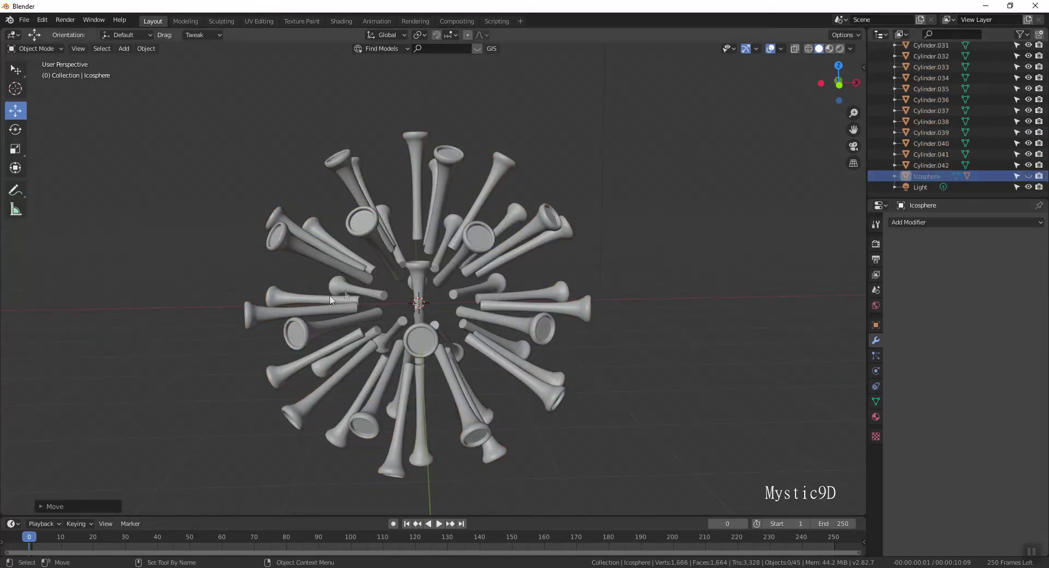
pyautogui.scroll(-2, 1006, 120)
pyautogui.click(1028, 176)
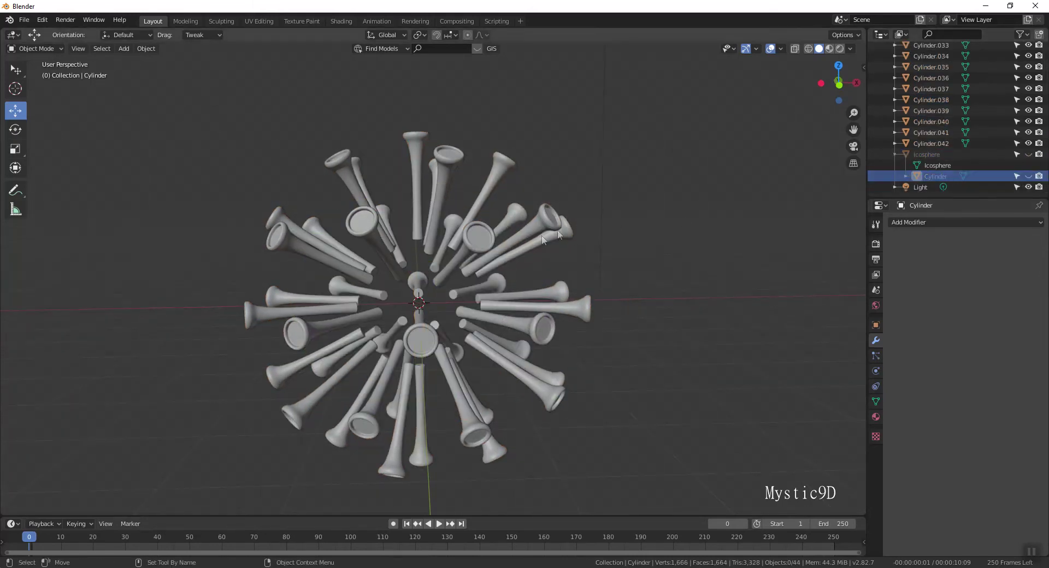
pyautogui.click(489, 232)
pyautogui.press('w')
pyautogui.moveTo(632, 201); pyautogui.dragTo(552, 89, button='middle')
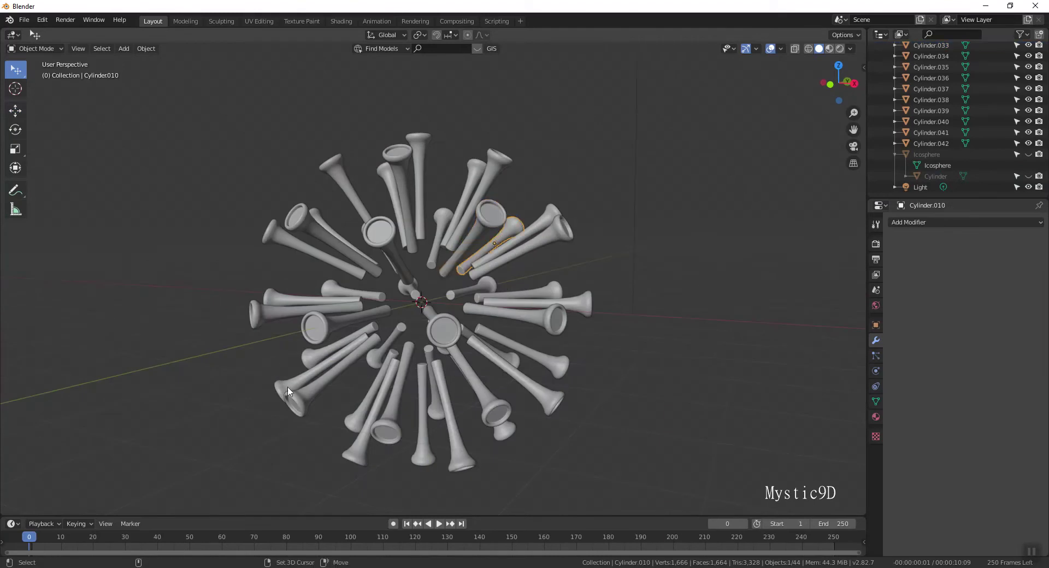
pyautogui.press('a')
pyautogui.hotkey('ctrl', 'j')
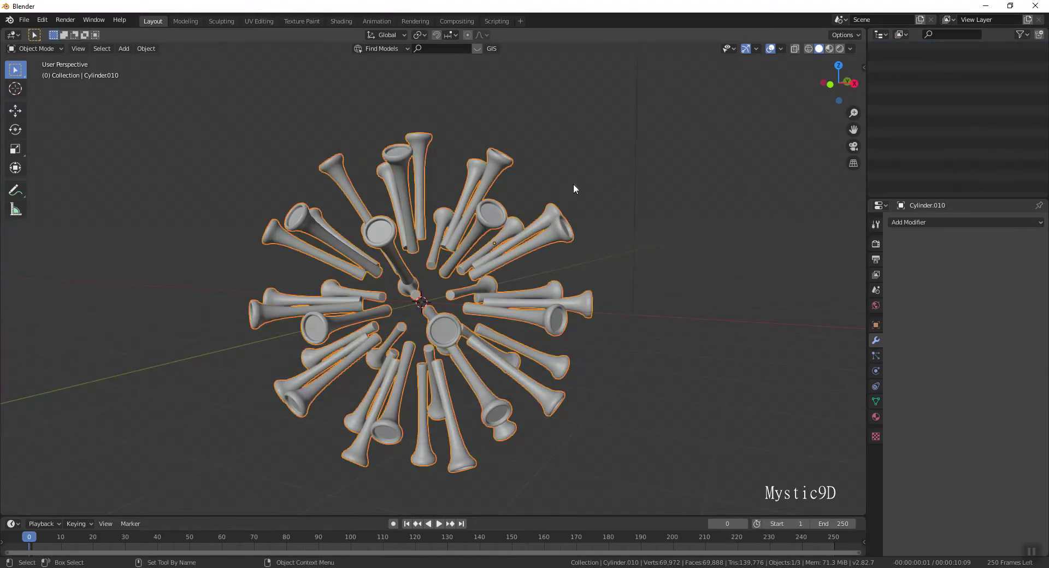
# - Unhide the icosphere, keep the original cylinder hidden, and deselect the joined Cylinder.010
pyautogui.moveTo(558, 182)
pyautogui.mouseDown(button='middle')
pyautogui.moveTo(536, 235)
pyautogui.moveTo(665, 175)
pyautogui.mouseUp(button='middle')
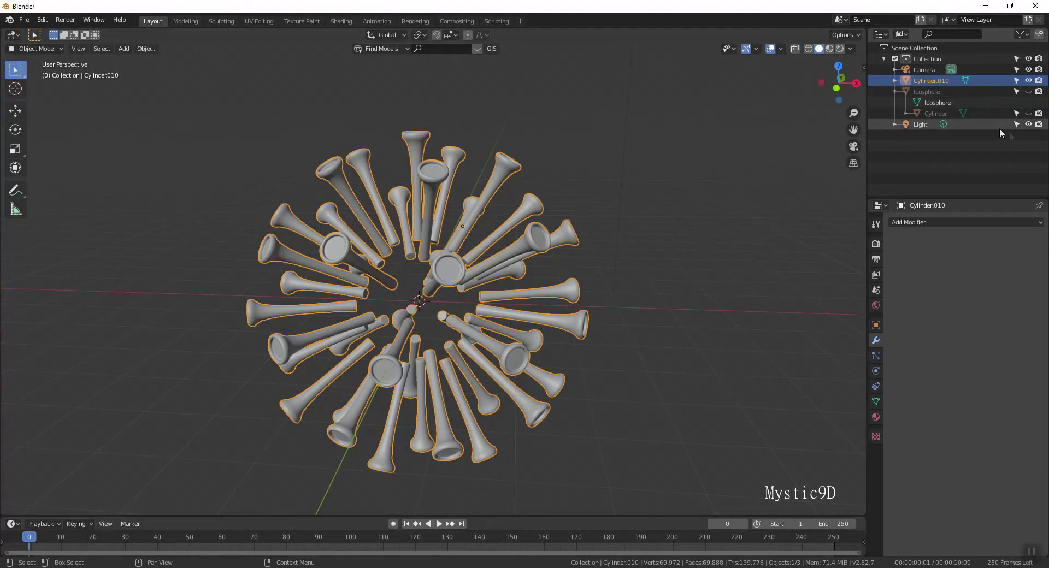
pyautogui.click(1028, 113)
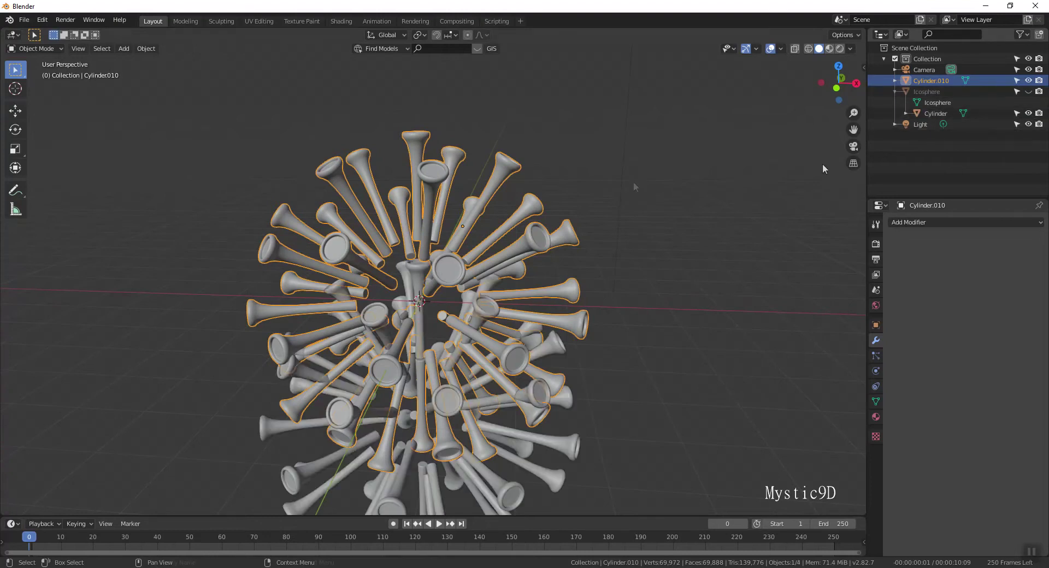
pyautogui.click(1028, 113)
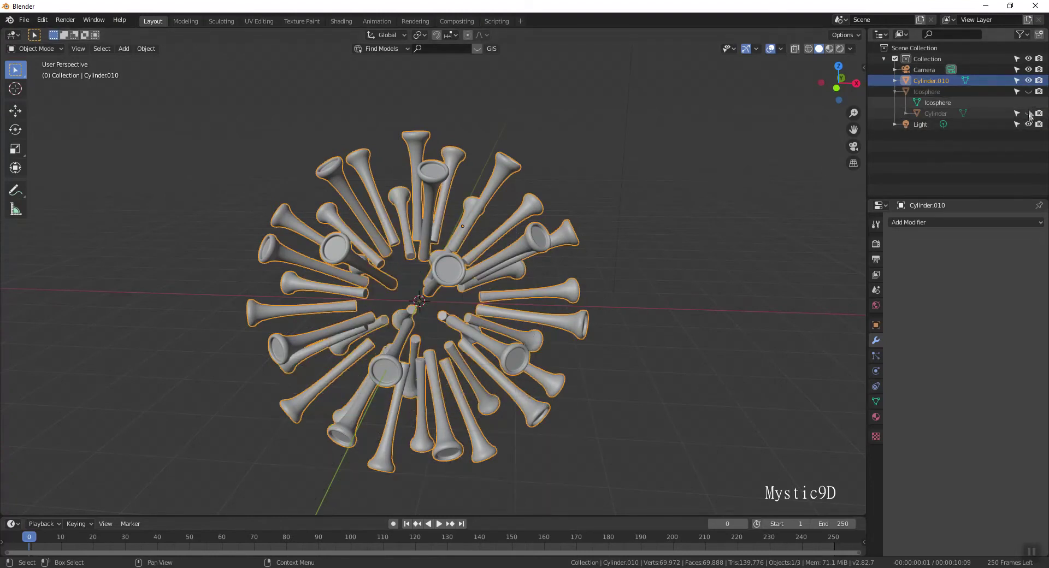
pyautogui.click(1028, 91)
pyautogui.click(546, 166)
pyautogui.moveTo(547, 165)
pyautogui.mouseDown(button='middle')
pyautogui.moveTo(594, 135)
pyautogui.moveTo(667, 114)
pyautogui.mouseUp(button='middle')
# - Select the icosphere and voxel-remesh it at 0.1 m in the Sculpting workspace
pyautogui.hotkey('shift', 'space')
pyautogui.press('g')
pyautogui.click(483, 233)
pyautogui.moveTo(484, 233); pyautogui.dragTo(621, 158, button='middle')
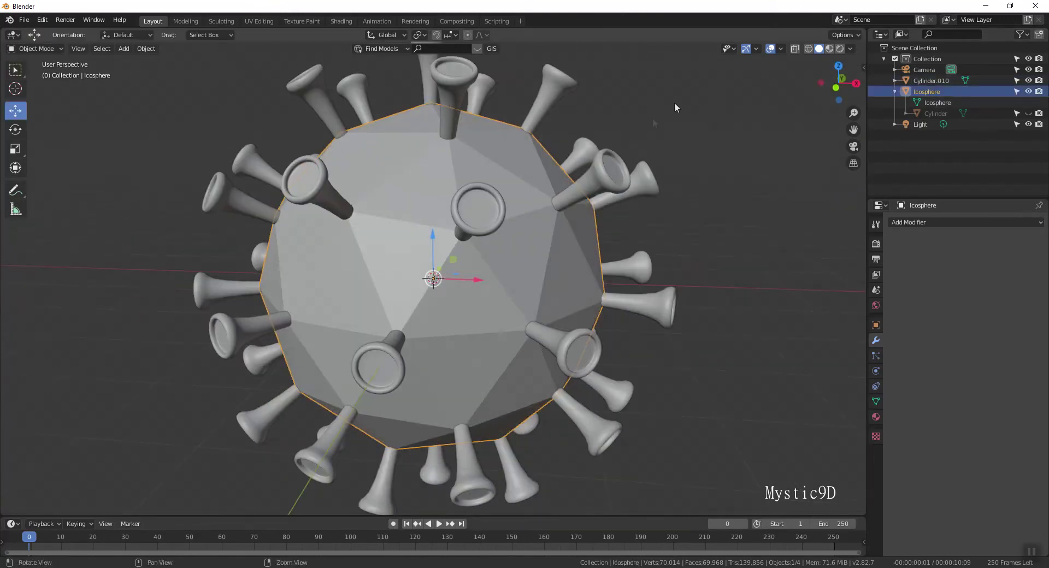
pyautogui.moveTo(675, 102); pyautogui.dragTo(671, 118, button='middle')
pyautogui.click(222, 21)
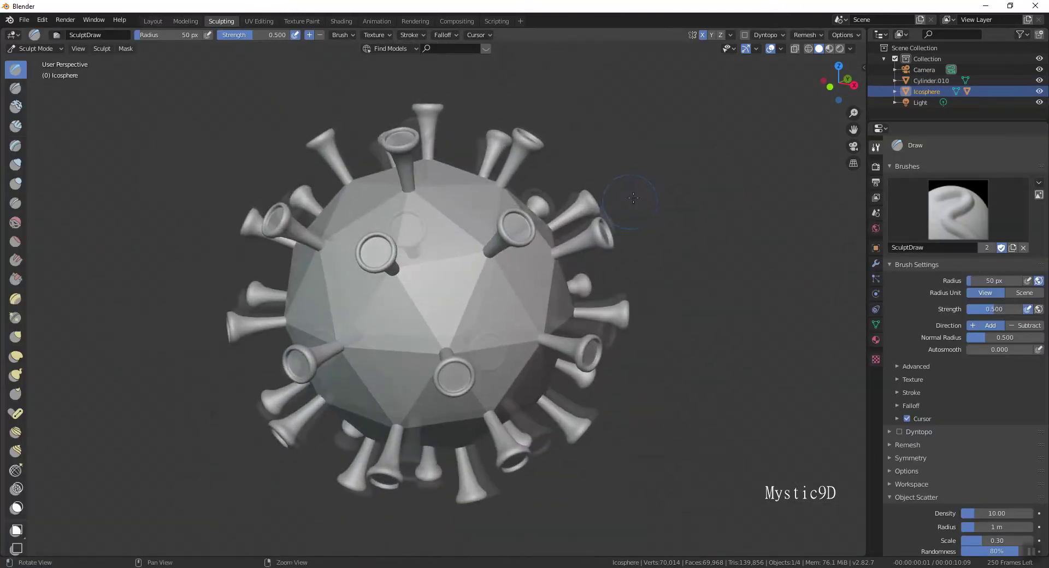
pyautogui.moveTo(633, 197); pyautogui.dragTo(661, 184, button='middle')
pyautogui.click(805, 35)
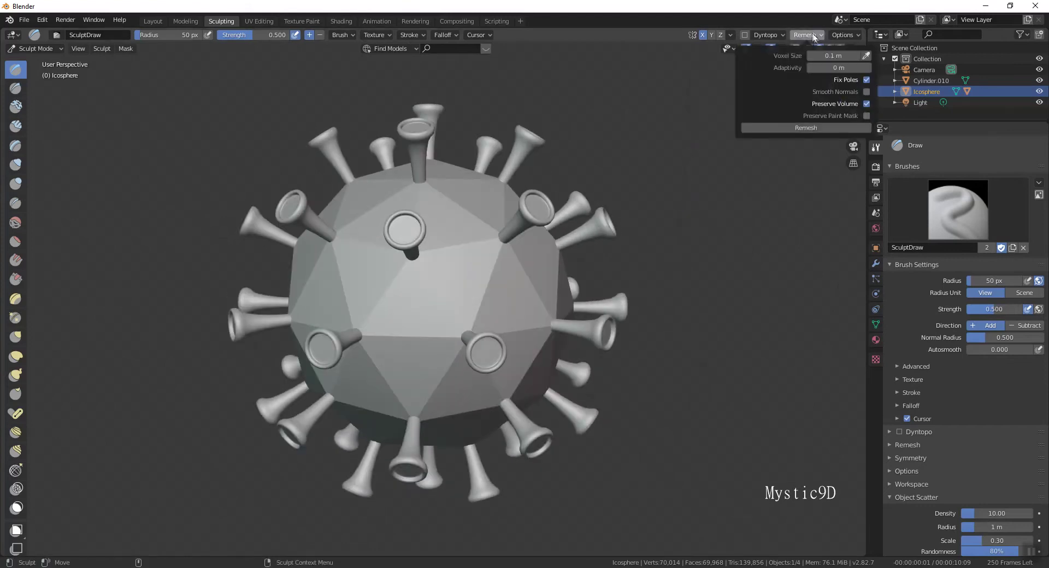
pyautogui.click(787, 128)
pyautogui.scroll(3, 503, 221)
pyautogui.moveTo(511, 168); pyautogui.dragTo(75, 51, button='middle')
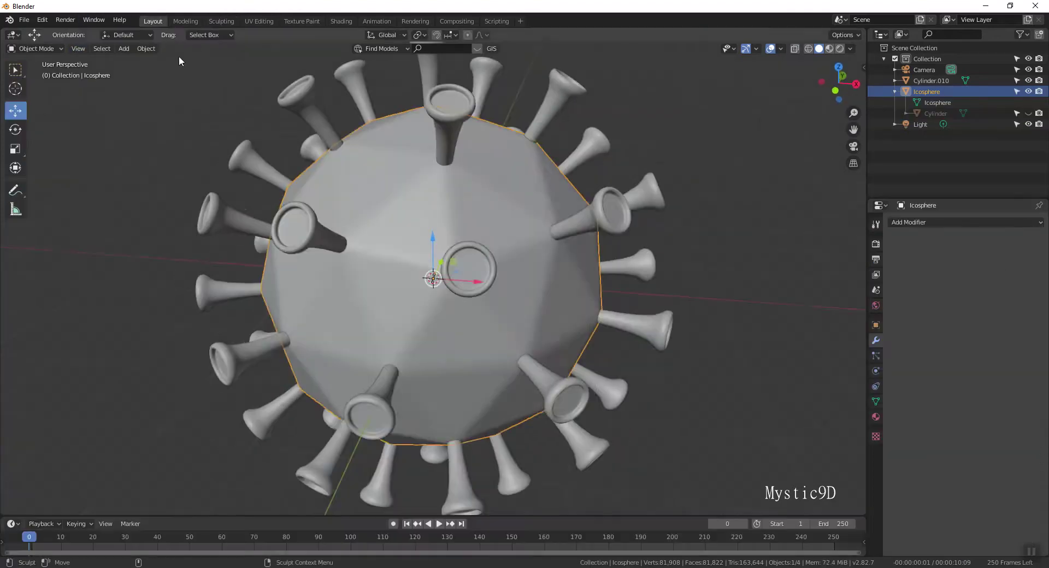
# - Union the joined spikes Cylinder.010 into the icosphere with Bool Tool's Auto Boolean
pyautogui.click(527, 176)
pyautogui.keyDown('shift'); pyautogui.click(526, 175); pyautogui.keyUp('shift')
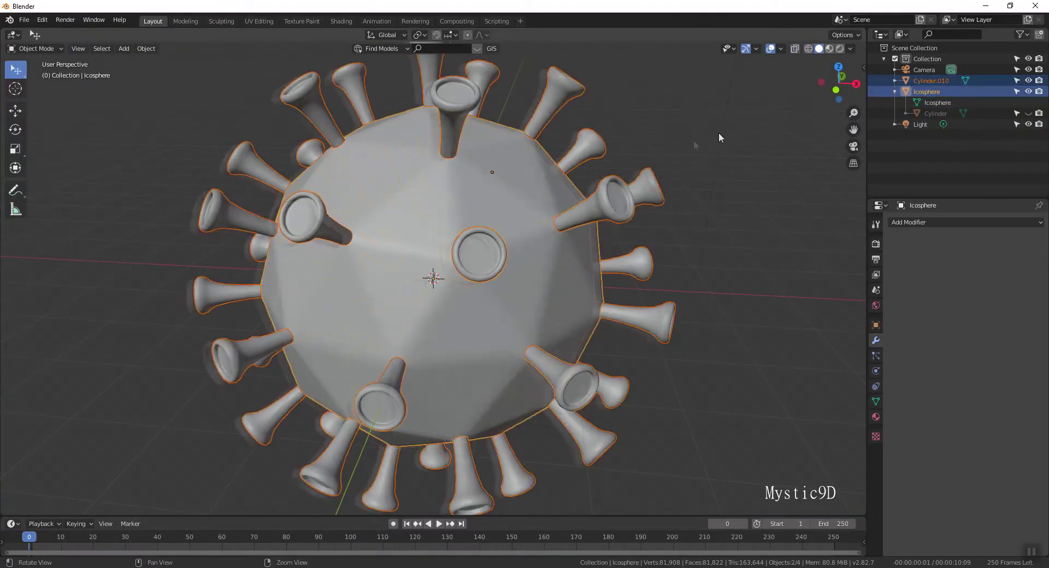
pyautogui.press('n')
pyautogui.click(860, 131)
pyautogui.click(772, 62)
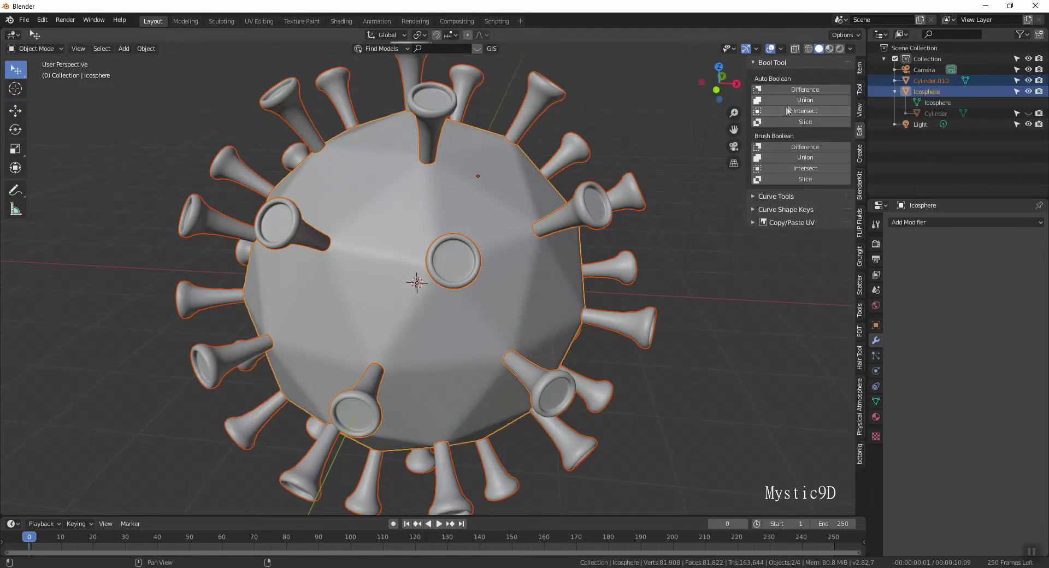
pyautogui.click(791, 100)
# - Close the side panel and bring up the Remesh settings in the Sculpting workspace
pyautogui.moveTo(613, 125); pyautogui.dragTo(622, 116, button='middle')
pyautogui.press('n')
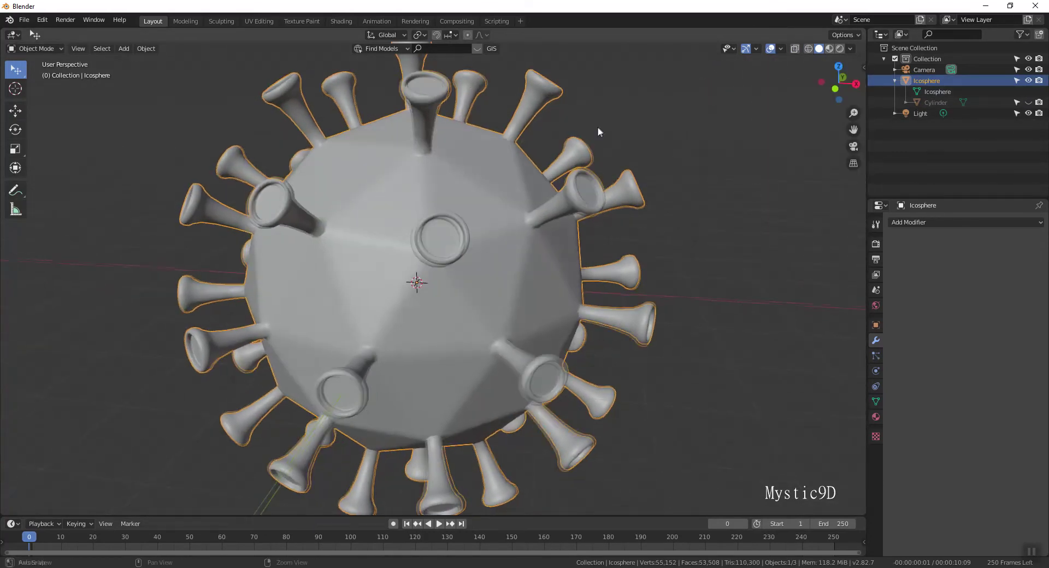
pyautogui.click(221, 20)
pyautogui.click(805, 35)
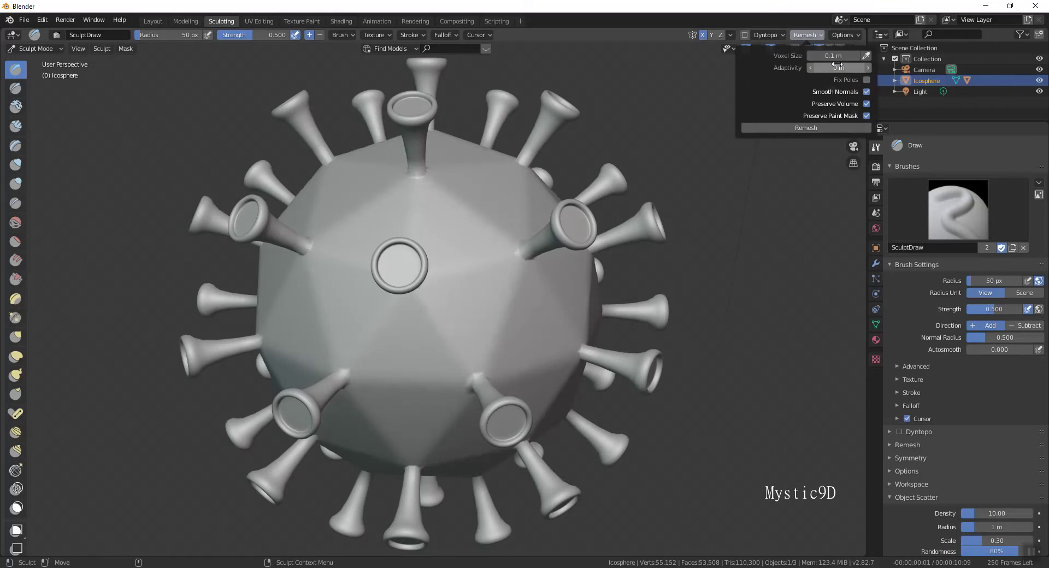
# - Remesh the merged virus and set the voxel size to 0.05 m
pyautogui.click(807, 129)
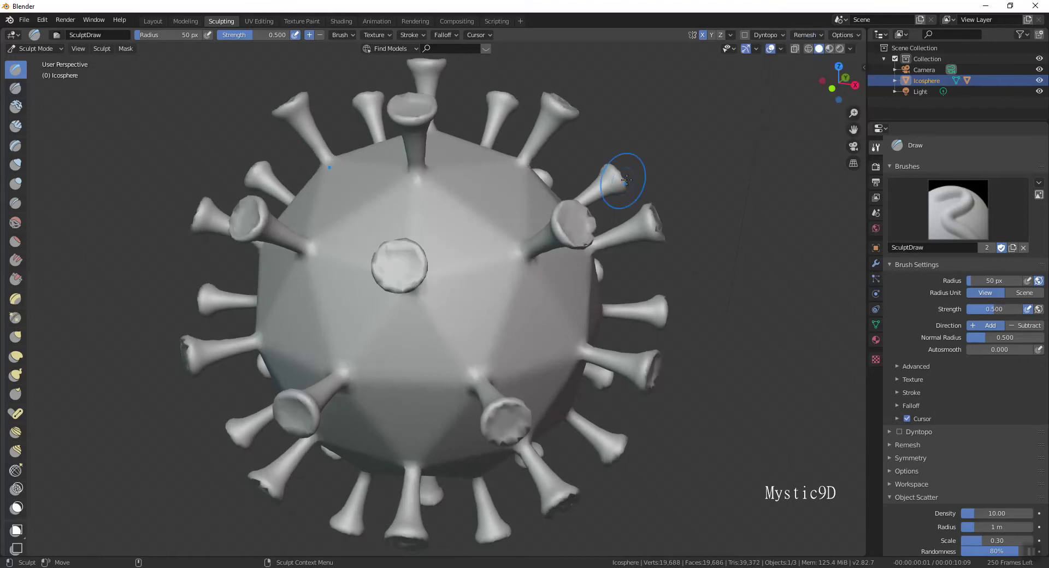
pyautogui.click(796, 34)
pyautogui.click(823, 56)
pyautogui.press('Return')
# - Remesh again at 0.05 m, reaching 77,172 vertices, and orbit to inspect the result
pyautogui.click(809, 35)
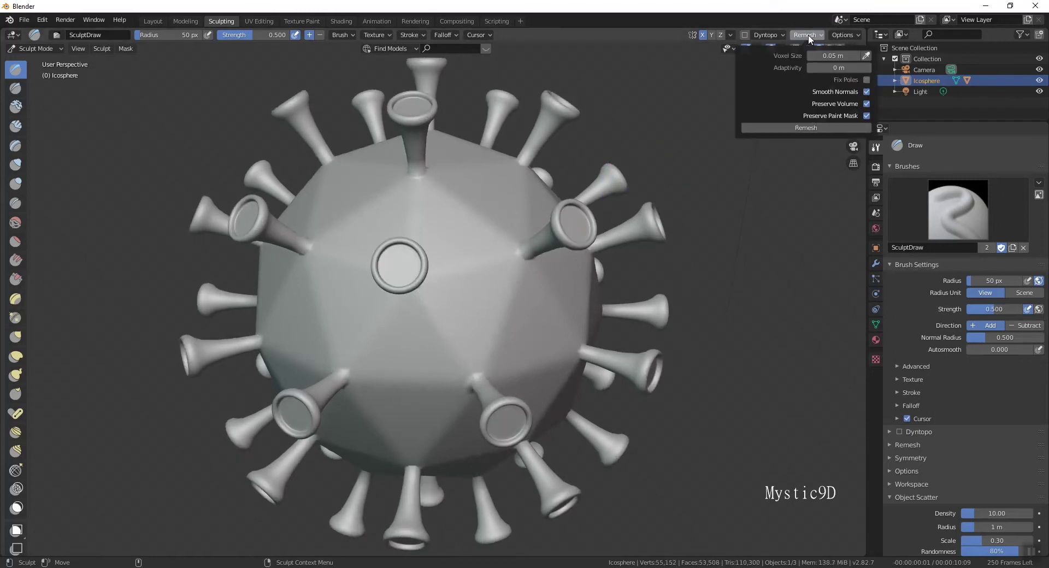
pyautogui.click(810, 129)
pyautogui.moveTo(760, 166)
pyautogui.mouseDown(button='middle')
pyautogui.moveTo(585, 220)
pyautogui.moveTo(451, 229)
pyautogui.mouseUp(button='middle')
pyautogui.scroll(2, 584, 220)
pyautogui.moveTo(534, 242)
pyautogui.mouseDown(button='middle')
pyautogui.moveTo(445, 210)
pyautogui.moveTo(598, 181)
pyautogui.moveTo(612, 221)
pyautogui.mouseUp(button='middle')
pyautogui.scroll(-4, 502, 230)
pyautogui.scroll(1, 613, 220)
pyautogui.scroll(1, 613, 221)
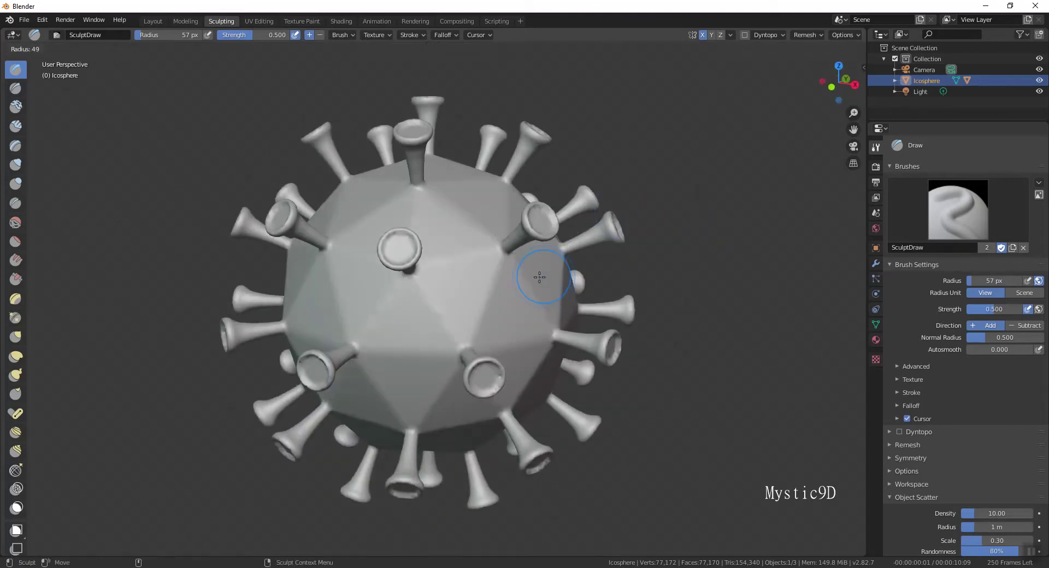
pyautogui.moveTo(539, 276); pyautogui.dragTo(448, 242, button='middle')
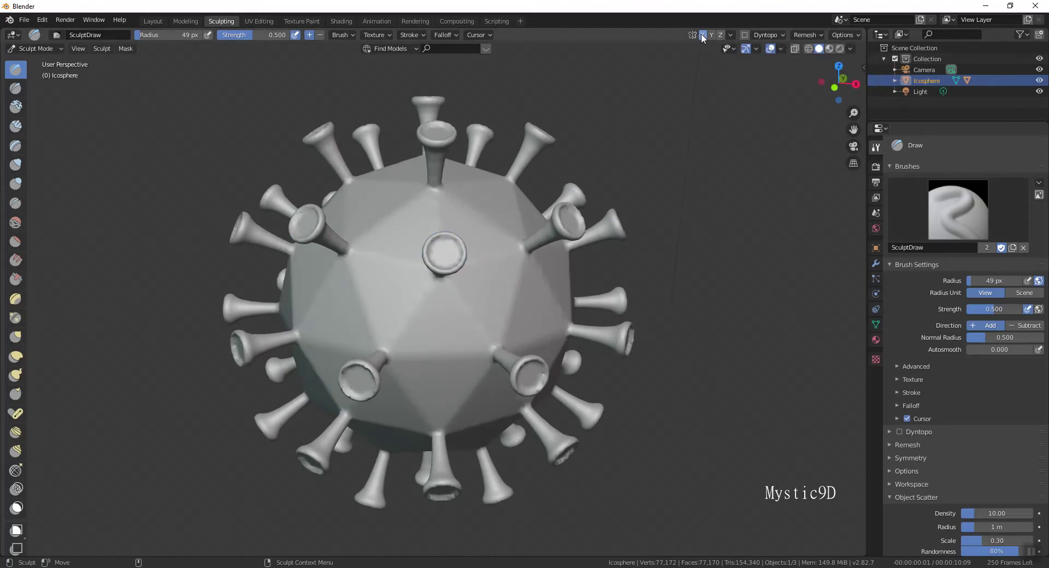
# - Enable Dyntopo and choose a refine method for dynamic topology
pyautogui.click(746, 35)
pyautogui.click(764, 35)
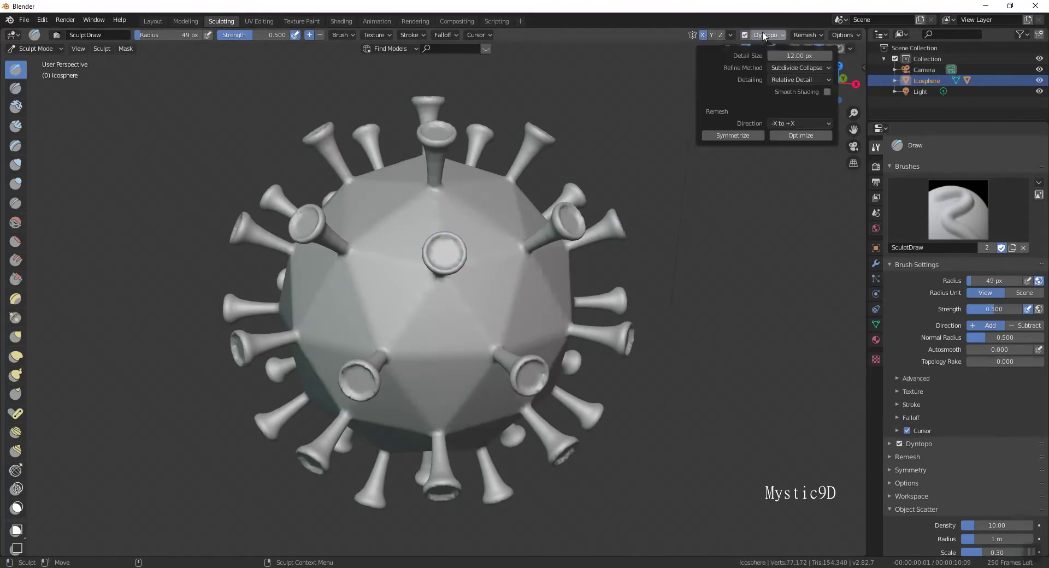
pyautogui.click(791, 69)
pyautogui.click(793, 113)
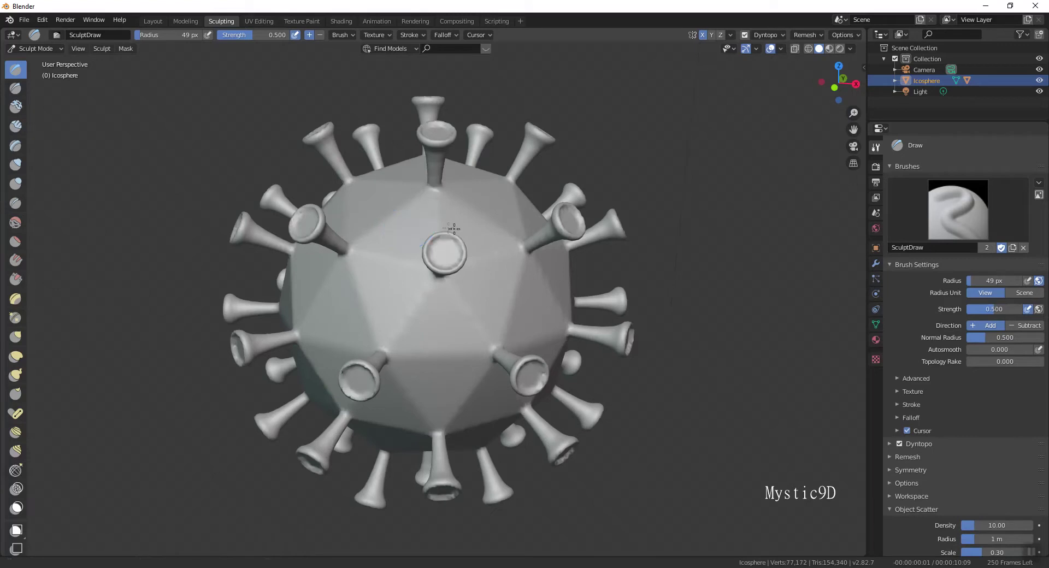
pyautogui.scroll(3, 533, 237)
pyautogui.moveTo(533, 237)
pyautogui.mouseDown(button='middle')
pyautogui.moveTo(543, 178)
pyautogui.moveTo(492, 187)
pyautogui.moveTo(489, 230)
pyautogui.moveTo(457, 223)
pyautogui.mouseUp(button='middle')
# - Set the Draw brush strength to 0.300 and adjust its radius, starting from 44 px
pyautogui.hotkey('shift', 'f')
pyautogui.click(464, 199)
pyautogui.press('f')
pyautogui.click(458, 190)
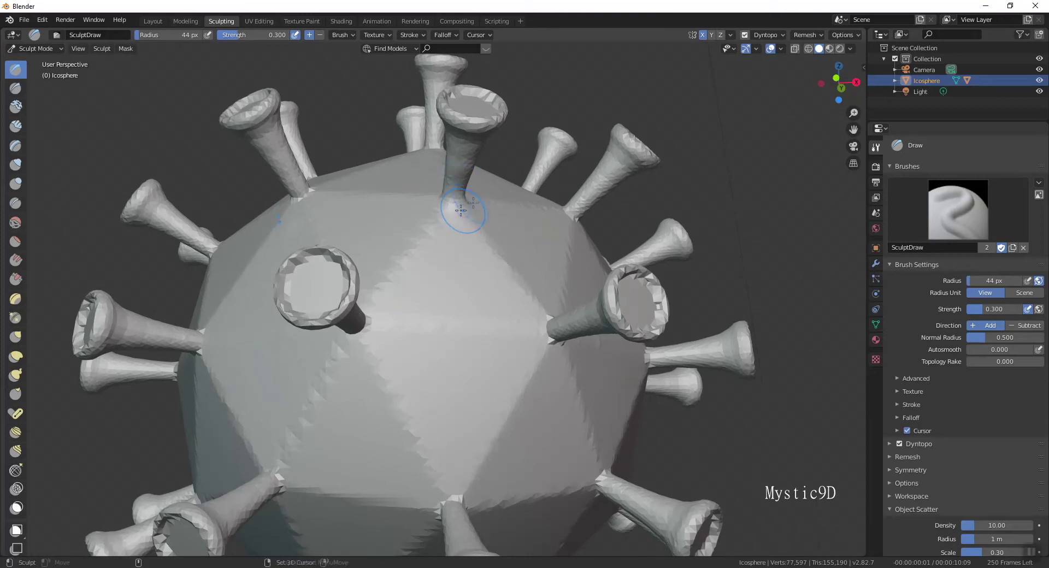
pyautogui.moveTo(460, 210); pyautogui.dragTo(460, 261, button='middle')
pyautogui.press('f')
pyautogui.click(395, 212)
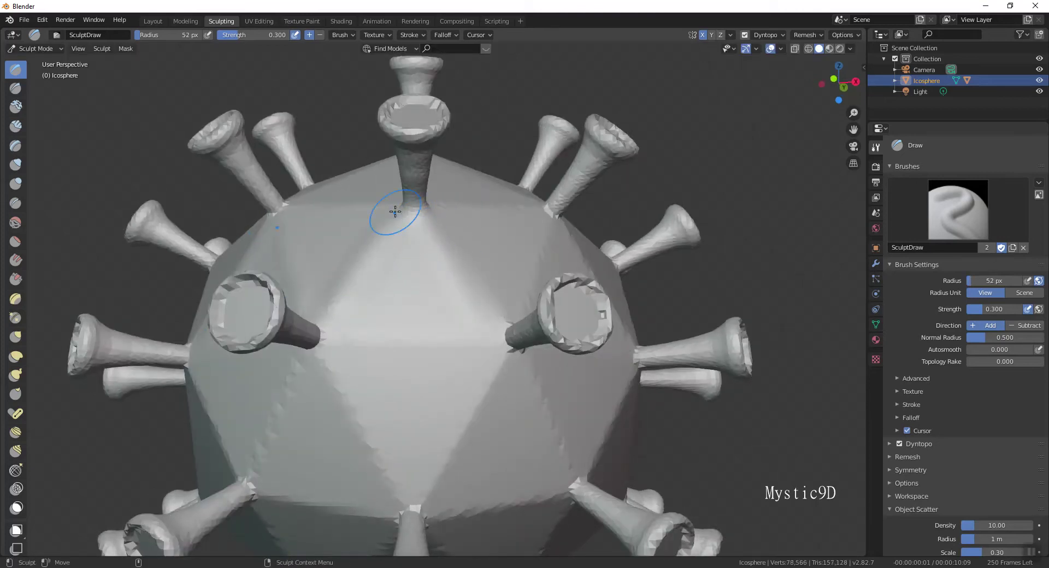
pyautogui.moveTo(495, 179); pyautogui.dragTo(504, 235, button='middle')
pyautogui.scroll(3, 504, 235)
pyautogui.moveTo(563, 141)
pyautogui.mouseDown(button='middle')
pyautogui.moveTo(541, 214)
pyautogui.moveTo(514, 235)
pyautogui.mouseUp(button='middle')
pyautogui.press('f')
pyautogui.click(533, 207)
# - Smooth the ring's jagged rim and the faceted spike tops, and sculpt a spike base
pyautogui.moveTo(492, 243); pyautogui.dragTo(494, 261)
pyautogui.moveTo(466, 225); pyautogui.dragTo(469, 232)
pyautogui.moveTo(469, 233); pyautogui.dragTo(496, 249, button='middle')
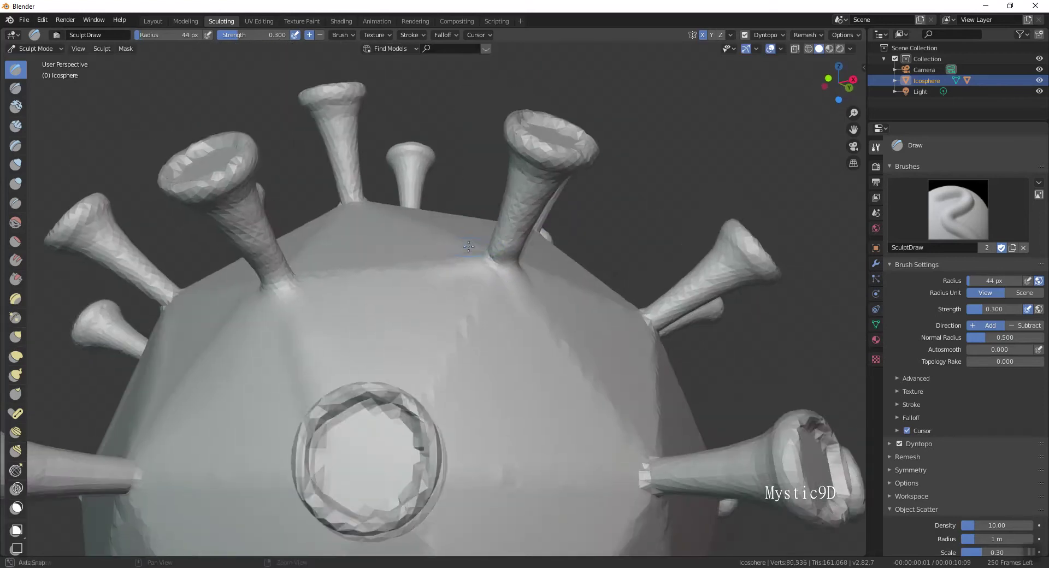
pyautogui.moveTo(542, 197); pyautogui.dragTo(477, 283, button='middle')
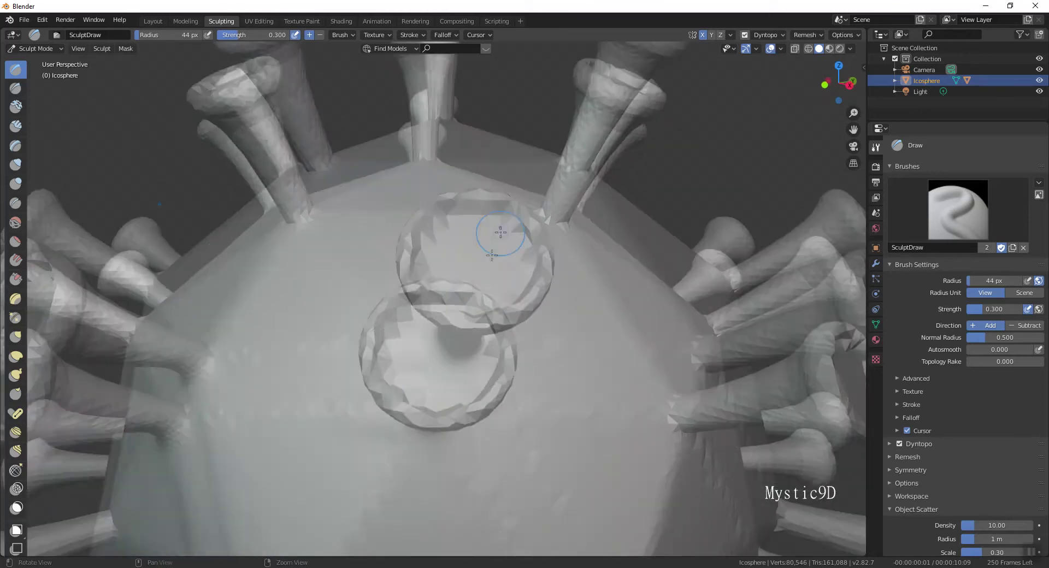
pyautogui.keyDown('shift'); pyautogui.moveTo(522, 298); pyautogui.dragTo(521, 309); pyautogui.keyUp('shift')
pyautogui.moveTo(446, 354); pyautogui.dragTo(524, 350)
pyautogui.moveTo(525, 350); pyautogui.dragTo(638, 180, button='middle')
pyautogui.keyDown('shift'); pyautogui.moveTo(637, 181); pyautogui.dragTo(559, 185); pyautogui.keyUp('shift')
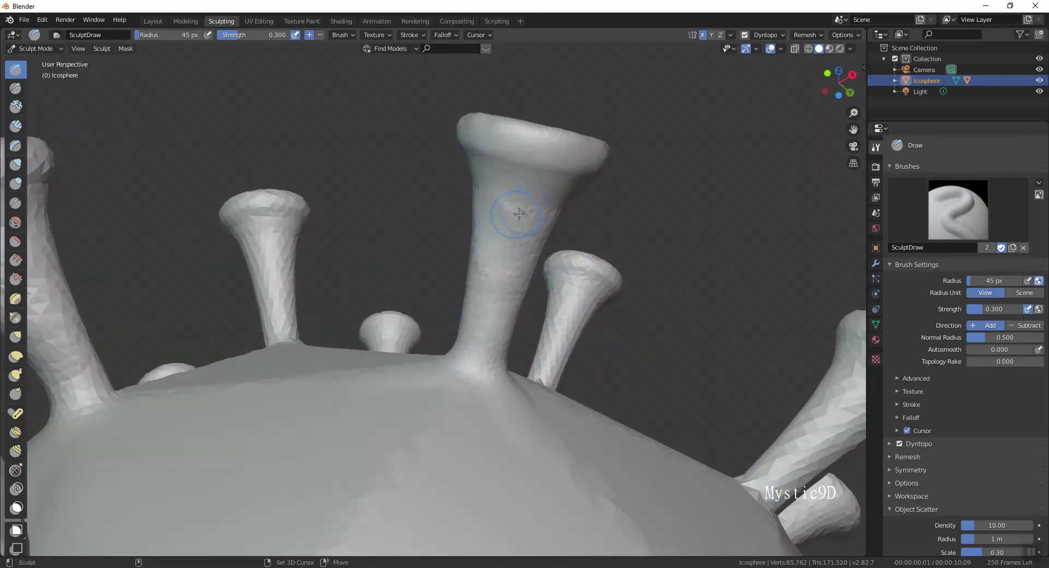
pyautogui.moveTo(527, 202); pyautogui.dragTo(408, 325, button='middle')
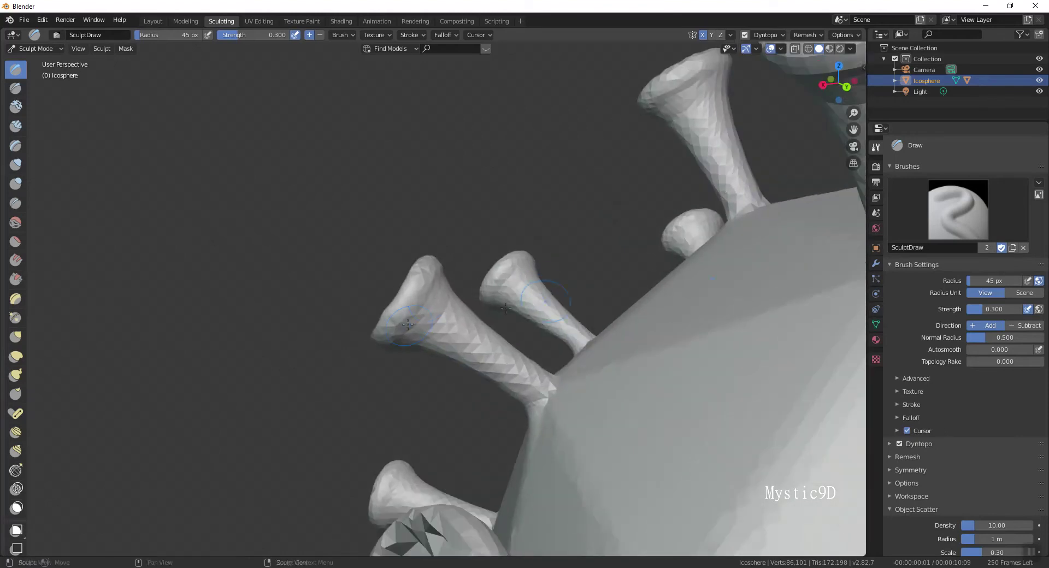
pyautogui.moveTo(561, 391); pyautogui.dragTo(443, 328)
pyautogui.moveTo(442, 328)
pyautogui.mouseDown(button='middle')
pyautogui.moveTo(519, 297)
pyautogui.moveTo(467, 289)
pyautogui.mouseUp(button='middle')
# - Undo the bad rim stroke and rebuild the hole's rim with smoothing strokes
pyautogui.hotkey('ctrl', 'z')
pyautogui.moveTo(490, 285); pyautogui.dragTo(404, 298)
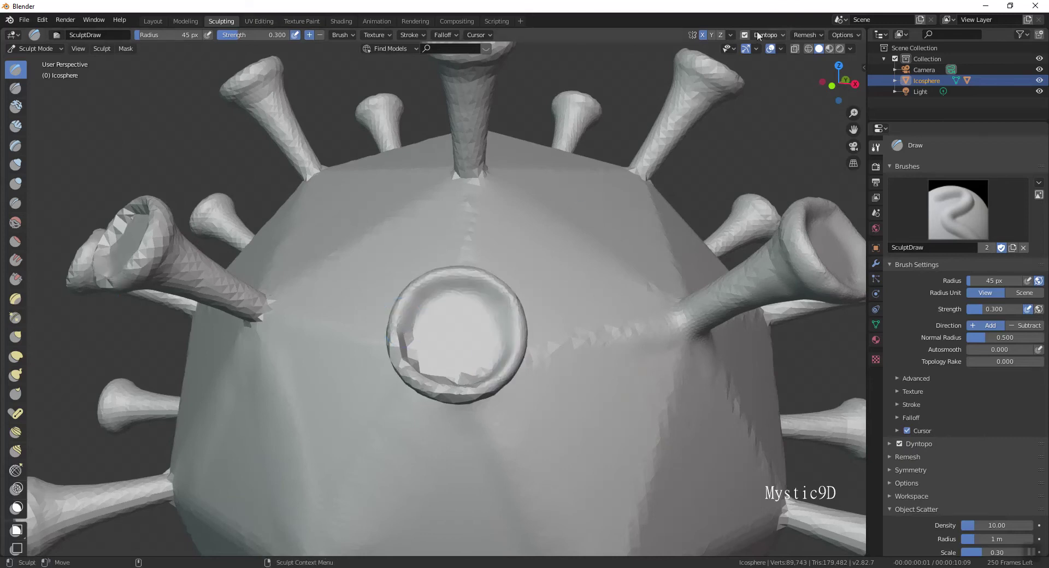
pyautogui.moveTo(448, 388); pyautogui.dragTo(468, 367)
pyautogui.moveTo(469, 367); pyautogui.dragTo(473, 415, button='middle')
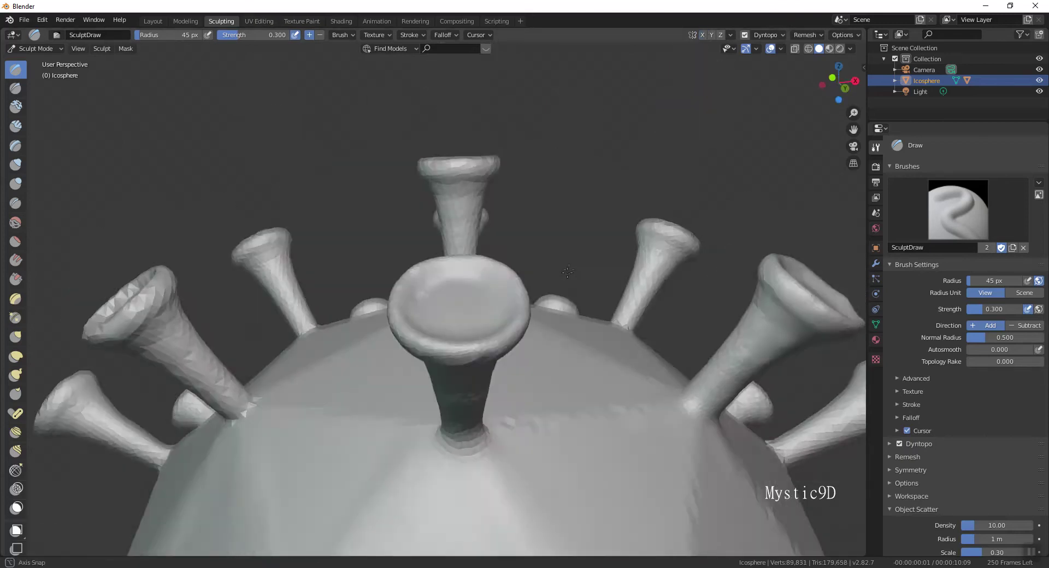
pyautogui.scroll(3, 473, 448)
# - Reshape a spike's top rim, refine spikes with small strokes, and smooth the central spike's base
pyautogui.moveTo(513, 257); pyautogui.dragTo(424, 249)
pyautogui.moveTo(424, 248)
pyautogui.mouseDown(button='middle')
pyautogui.moveTo(442, 305)
pyautogui.moveTo(357, 324)
pyautogui.moveTo(410, 332)
pyautogui.mouseUp(button='middle')
pyautogui.moveTo(410, 332); pyautogui.dragTo(424, 331)
pyautogui.moveTo(559, 384); pyautogui.dragTo(593, 316, button='middle')
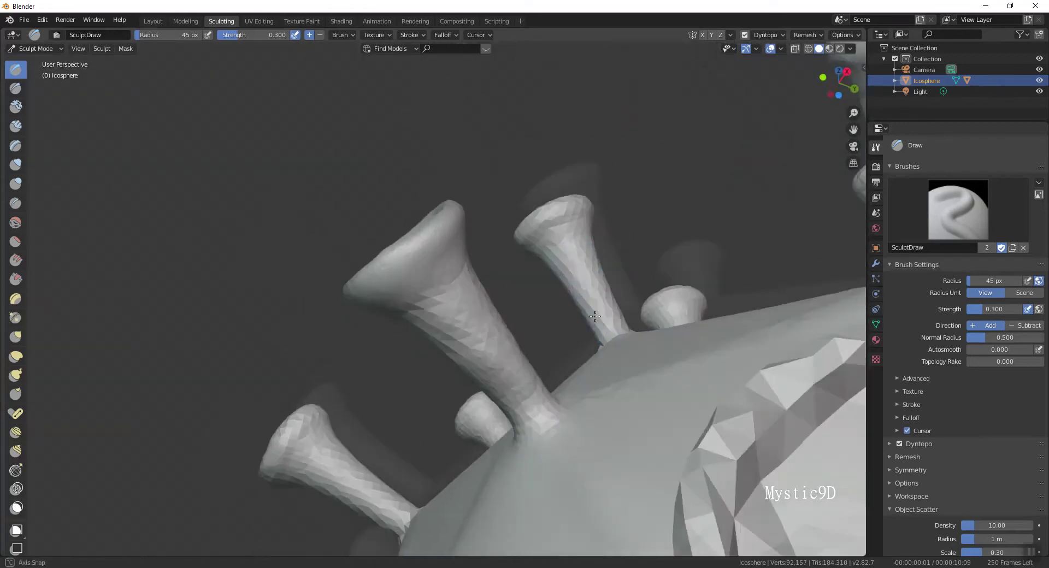
pyautogui.scroll(2, 548, 406)
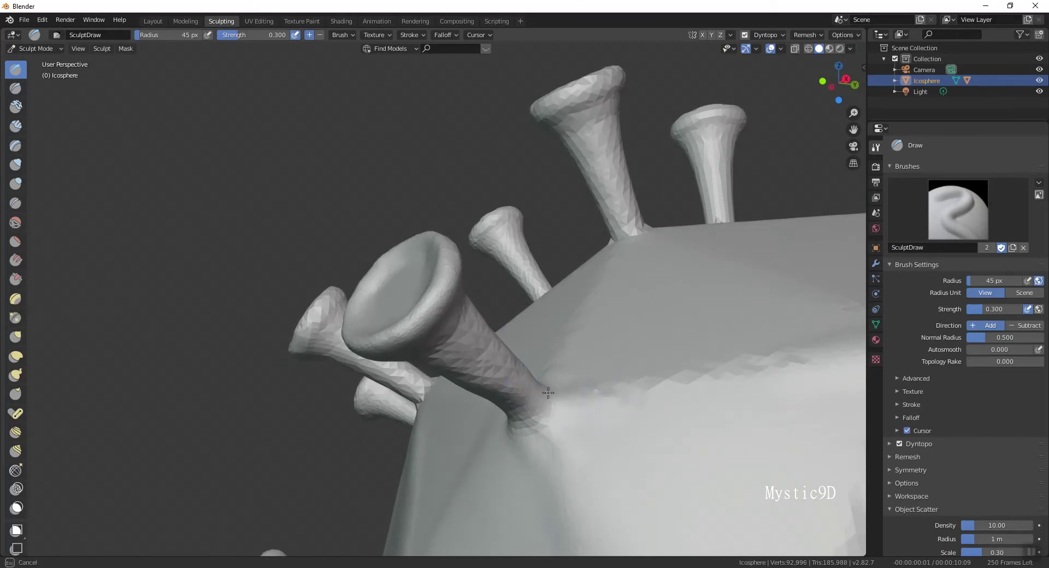
pyautogui.moveTo(549, 393); pyautogui.dragTo(525, 377)
pyautogui.moveTo(525, 377); pyautogui.dragTo(539, 426, button='middle')
pyautogui.moveTo(539, 426); pyautogui.dragTo(544, 432)
pyautogui.moveTo(544, 432); pyautogui.dragTo(492, 372, button='middle')
pyautogui.moveTo(492, 372); pyautogui.dragTo(497, 363)
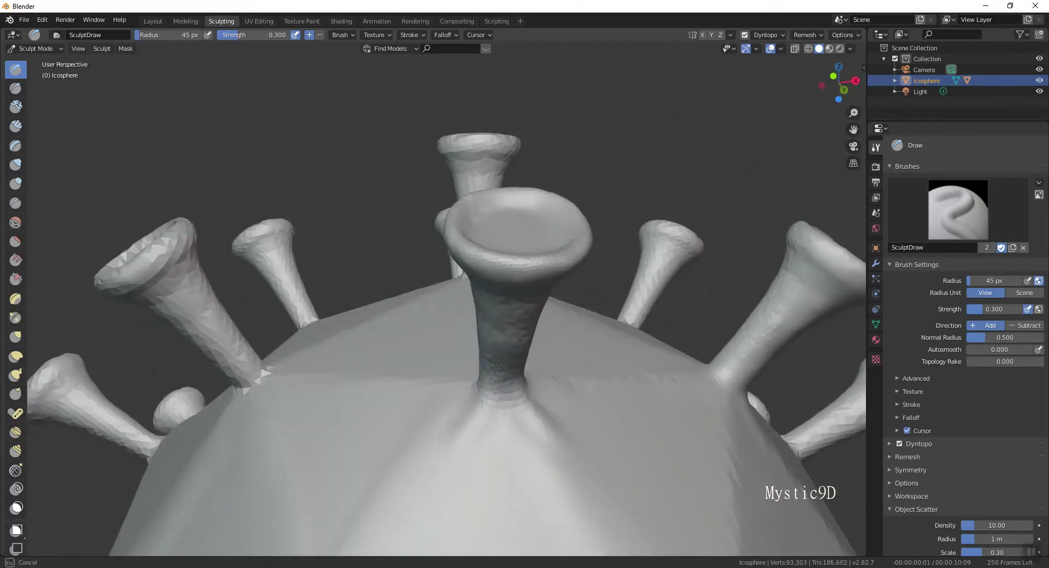
pyautogui.moveTo(497, 362); pyautogui.dragTo(478, 427, button='middle')
pyautogui.moveTo(479, 426); pyautogui.dragTo(475, 432)
# - Add a stroke on another spike and orbit to inspect the spikes from several angles
pyautogui.moveTo(502, 329); pyautogui.dragTo(453, 242, button='middle')
pyautogui.moveTo(453, 241); pyautogui.dragTo(473, 276)
pyautogui.moveTo(543, 305); pyautogui.dragTo(545, 367, button='middle')
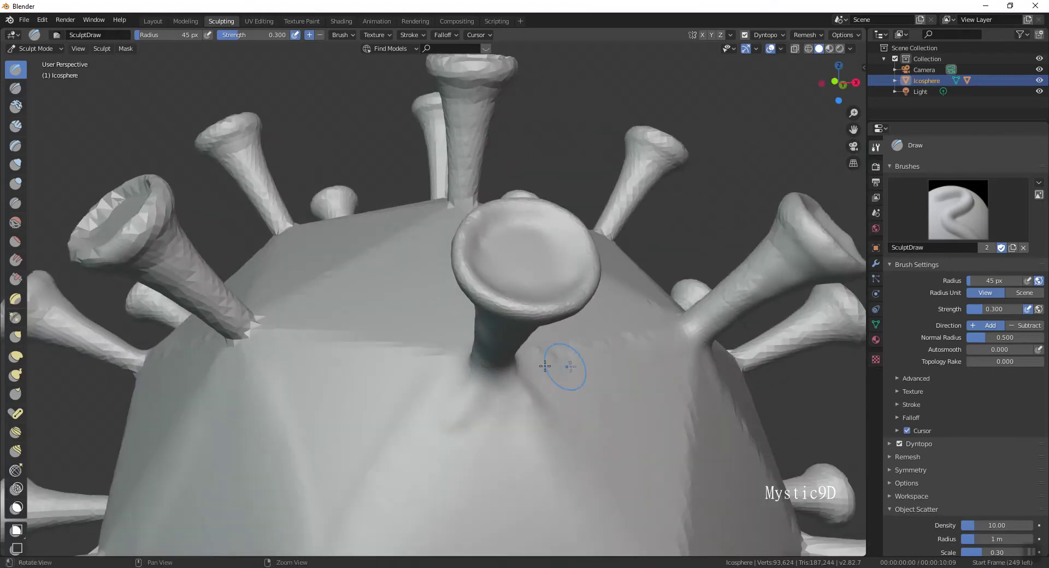
pyautogui.moveTo(466, 360)
pyautogui.mouseDown(button='middle')
pyautogui.moveTo(535, 364)
pyautogui.moveTo(477, 343)
pyautogui.mouseUp(button='middle')
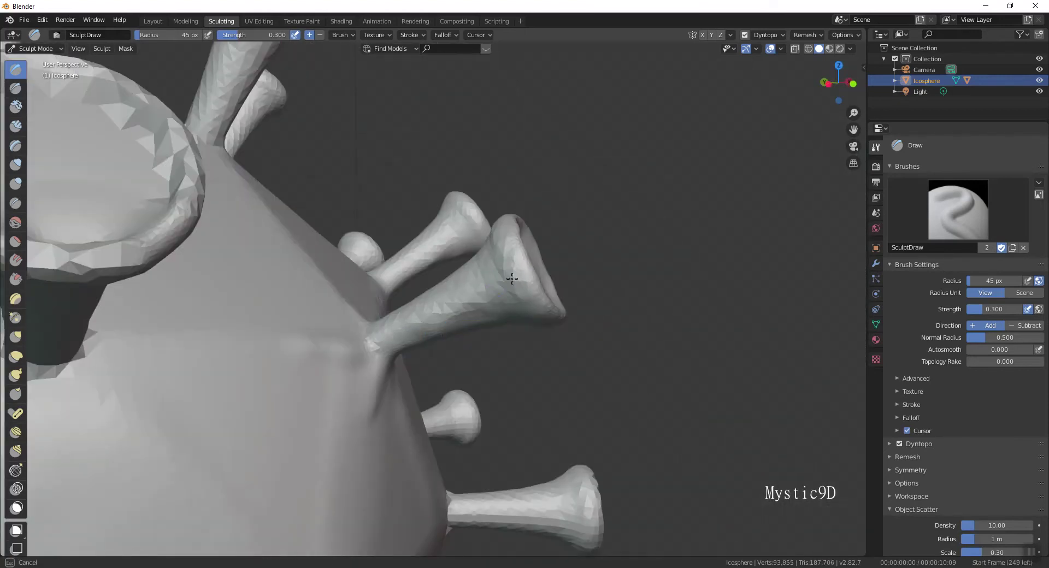
pyautogui.moveTo(312, 365); pyautogui.dragTo(539, 471, button='middle')
pyautogui.moveTo(592, 284)
pyautogui.mouseDown(button='middle')
pyautogui.moveTo(543, 255)
pyautogui.moveTo(504, 171)
pyautogui.moveTo(462, 217)
pyautogui.mouseUp(button='middle')
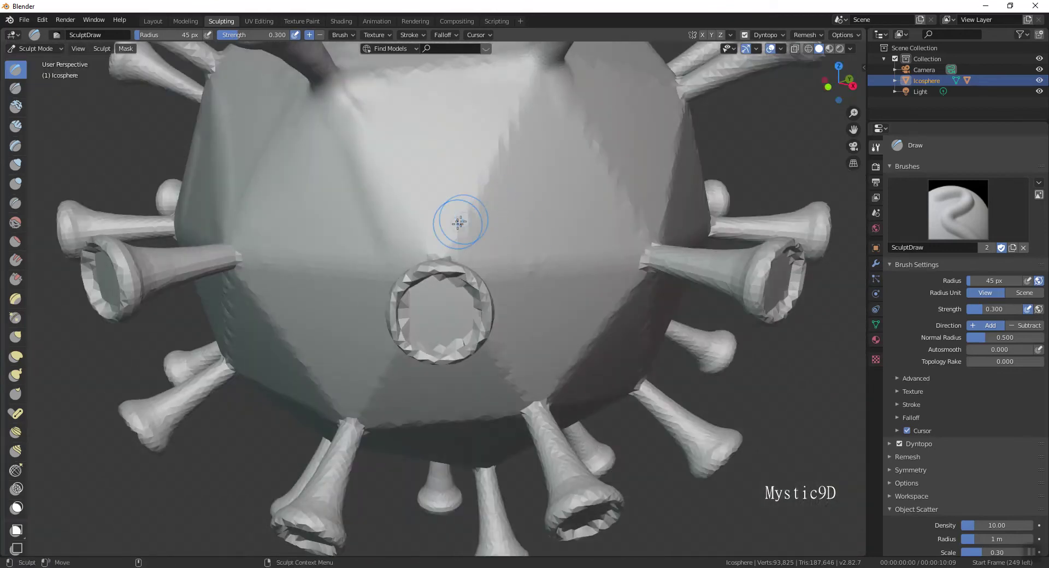
# - Set the sculpt brush radius to 54 px and smooth the ring's jagged top edge
pyautogui.press('f')
pyautogui.click(451, 267)
pyautogui.moveTo(451, 267); pyautogui.dragTo(519, 268)
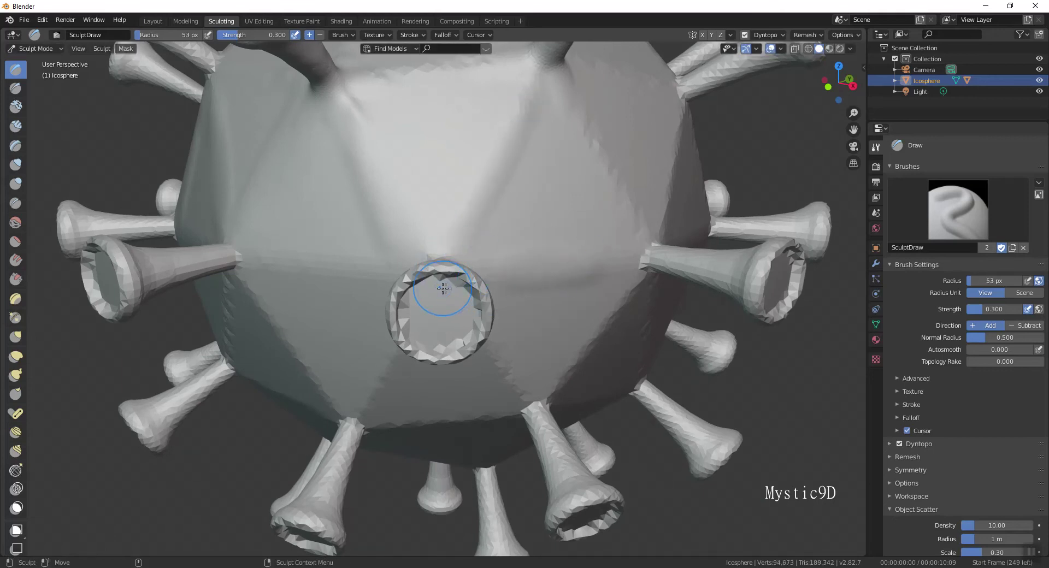
pyautogui.scroll(3, 443, 288)
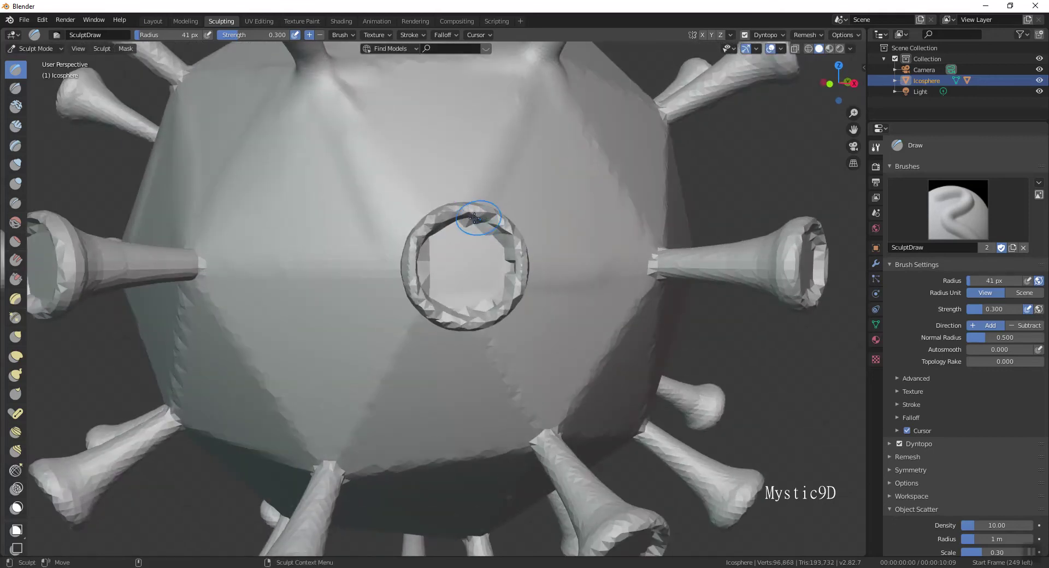
pyautogui.moveTo(492, 219); pyautogui.dragTo(469, 221)
# - Orbit to a spike and blend its base into the sphere with short strokes
pyautogui.moveTo(502, 271)
pyautogui.mouseDown(button='middle')
pyautogui.moveTo(631, 265)
pyautogui.moveTo(751, 78)
pyautogui.mouseUp(button='middle')
pyautogui.moveTo(442, 387)
pyautogui.mouseDown(button='middle')
pyautogui.moveTo(468, 300)
pyautogui.moveTo(415, 322)
pyautogui.mouseUp(button='middle')
pyautogui.moveTo(415, 322); pyautogui.dragTo(383, 317)
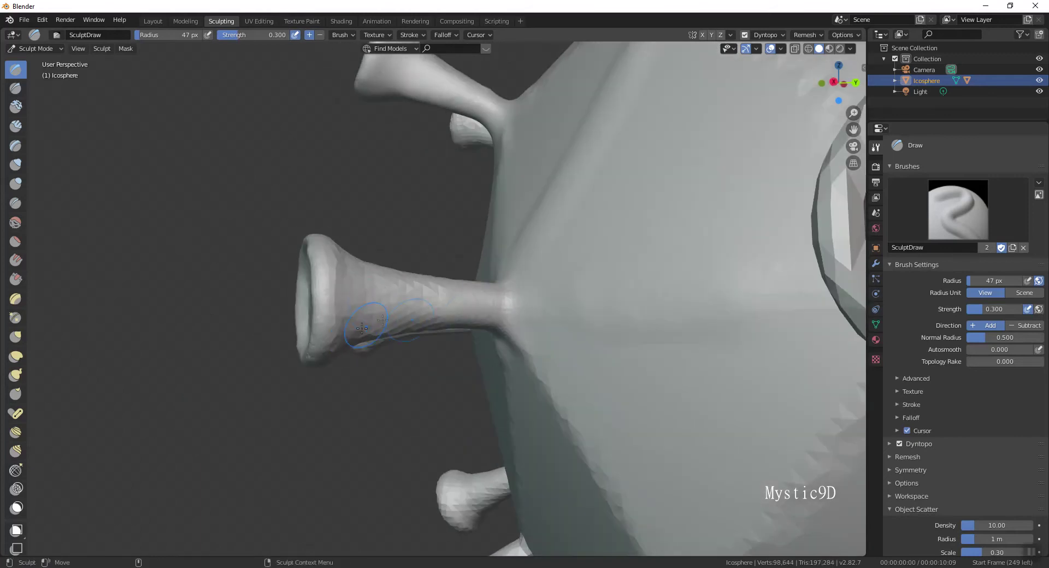
pyautogui.moveTo(382, 317); pyautogui.dragTo(373, 280, button='middle')
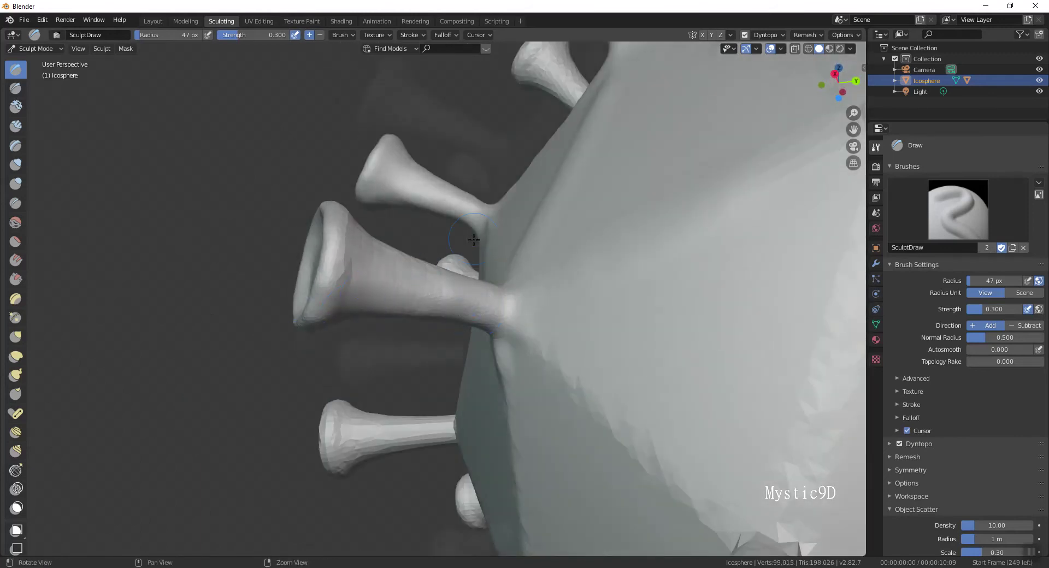
pyautogui.moveTo(474, 239); pyautogui.dragTo(383, 328, button='middle')
pyautogui.moveTo(383, 328); pyautogui.dragTo(481, 303)
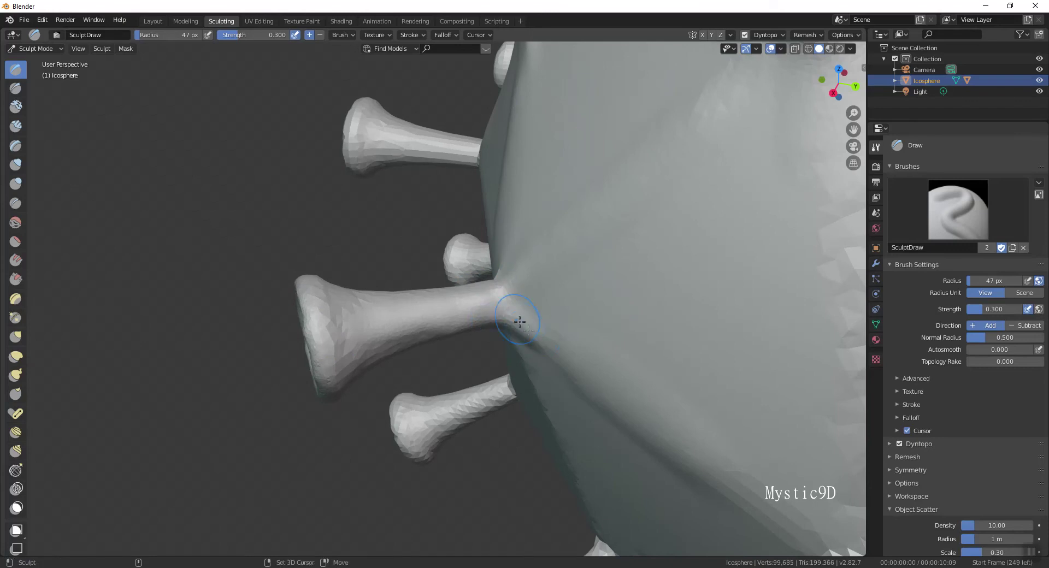
# - Blend the remaining spike bases and touch up the sphere's top surface
pyautogui.moveTo(520, 323); pyautogui.dragTo(447, 310, button='middle')
pyautogui.moveTo(388, 327); pyautogui.dragTo(469, 286, button='middle')
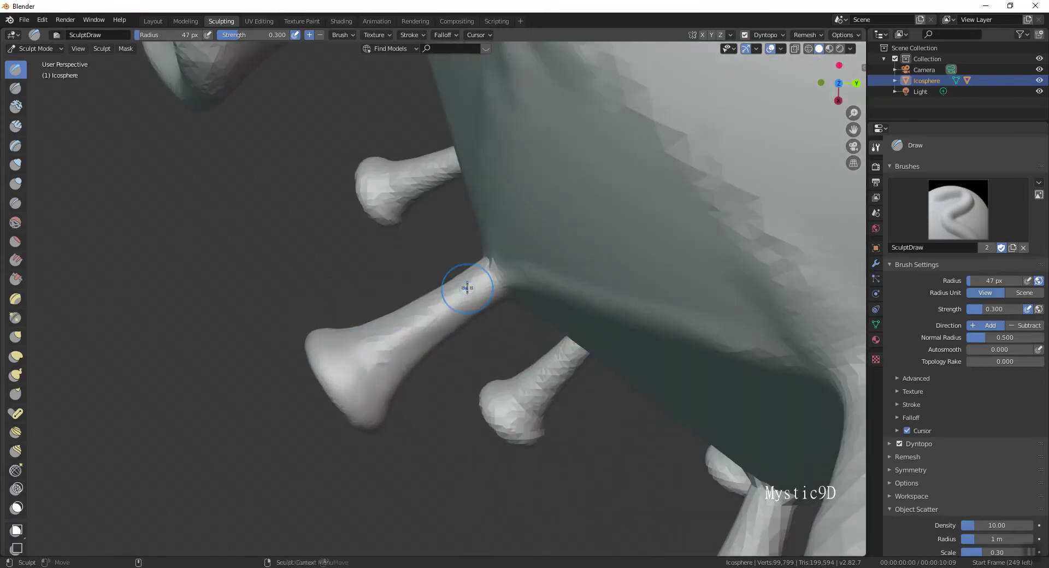
pyautogui.moveTo(468, 286); pyautogui.dragTo(473, 284)
pyautogui.moveTo(473, 284)
pyautogui.mouseDown(button='middle')
pyautogui.moveTo(546, 306)
pyautogui.moveTo(470, 368)
pyautogui.mouseUp(button='middle')
pyautogui.moveTo(463, 350); pyautogui.dragTo(465, 352)
pyautogui.moveTo(464, 353)
pyautogui.mouseDown(button='middle')
pyautogui.moveTo(539, 281)
pyautogui.moveTo(461, 321)
pyautogui.mouseUp(button='middle')
pyautogui.moveTo(552, 349)
pyautogui.mouseDown(button='middle')
pyautogui.moveTo(515, 356)
pyautogui.moveTo(457, 305)
pyautogui.moveTo(469, 241)
pyautogui.moveTo(401, 268)
pyautogui.moveTo(440, 284)
pyautogui.mouseUp(button='middle')
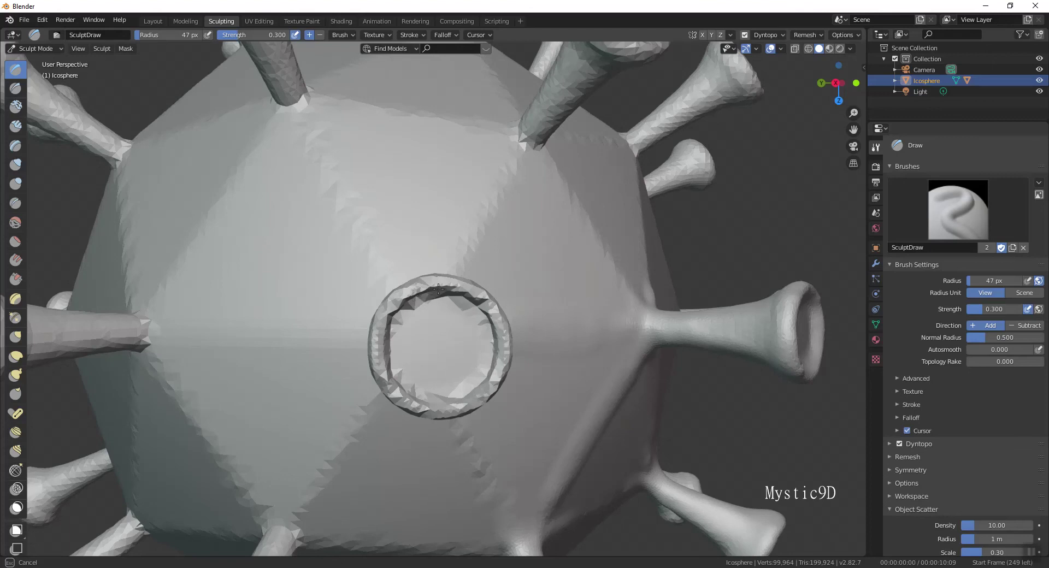
pyautogui.moveTo(407, 334); pyautogui.dragTo(410, 336)
pyautogui.moveTo(410, 336)
pyautogui.mouseDown(button='middle')
pyautogui.moveTo(459, 277)
pyautogui.moveTo(440, 295)
pyautogui.moveTo(449, 327)
pyautogui.mouseUp(button='middle')
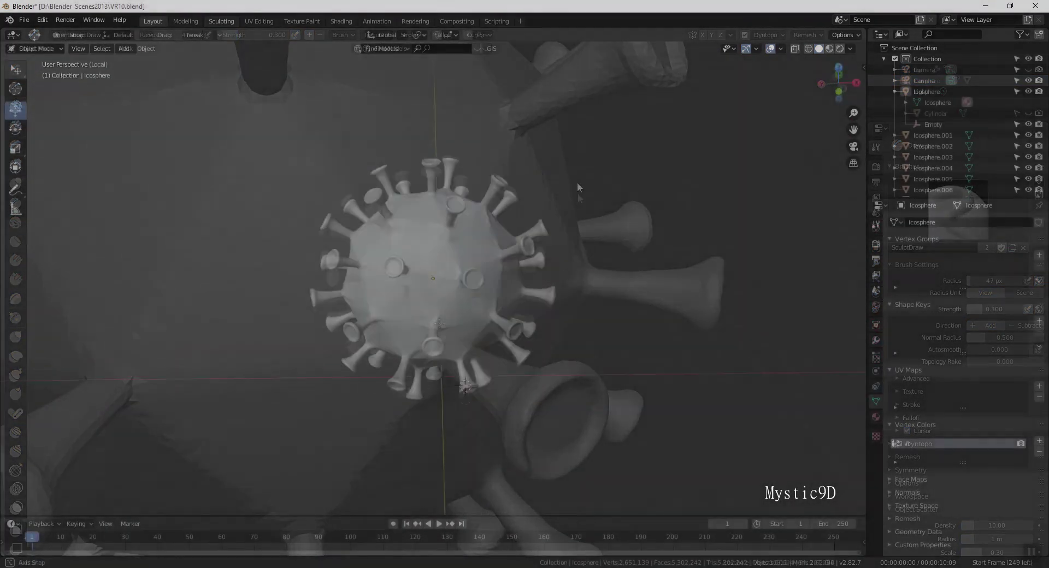
# - Deselect the virus, switch to the scene camera view, and enable Rendered viewport shading
pyautogui.click(633, 221)
pyautogui.moveTo(633, 221)
pyautogui.mouseDown(button='middle')
pyautogui.moveTo(730, 216)
pyautogui.moveTo(694, 207)
pyautogui.mouseUp(button='middle')
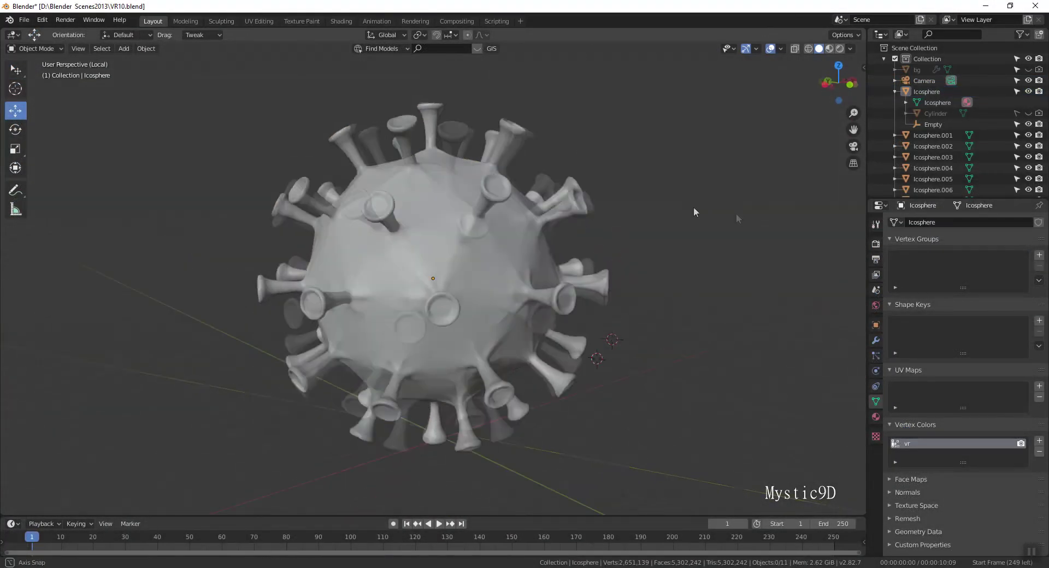
pyautogui.scroll(-3, 693, 207)
pyautogui.moveTo(615, 211)
pyautogui.mouseDown(button='middle')
pyautogui.moveTo(526, 185)
pyautogui.moveTo(584, 175)
pyautogui.moveTo(591, 223)
pyautogui.moveTo(648, 241)
pyautogui.moveTo(622, 218)
pyautogui.moveTo(627, 166)
pyautogui.moveTo(637, 183)
pyautogui.moveTo(635, 143)
pyautogui.moveTo(624, 163)
pyautogui.mouseUp(button='middle')
pyautogui.scroll(2, 591, 223)
pyautogui.press('KP_0')
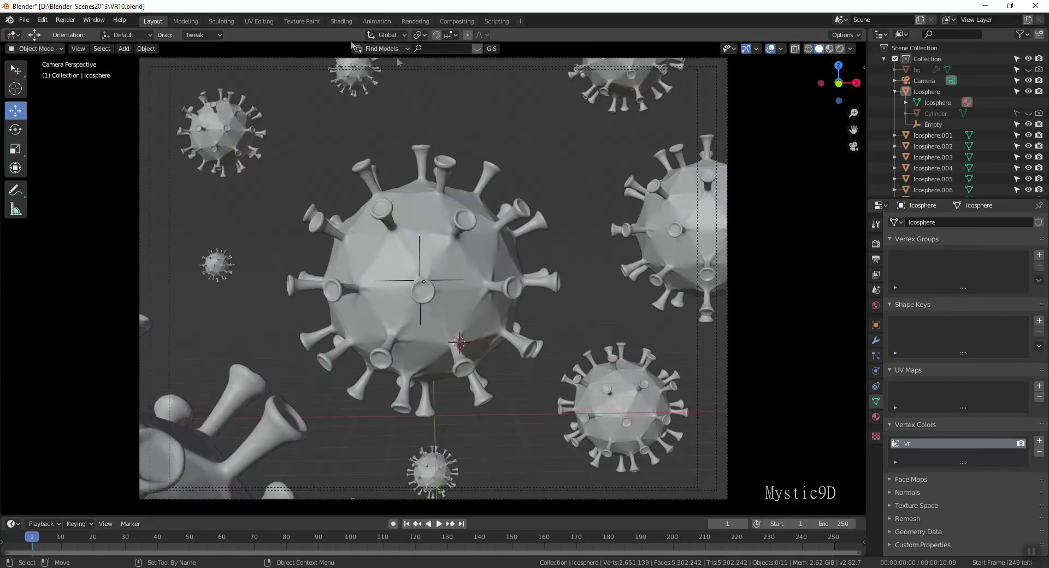
pyautogui.click(840, 49)
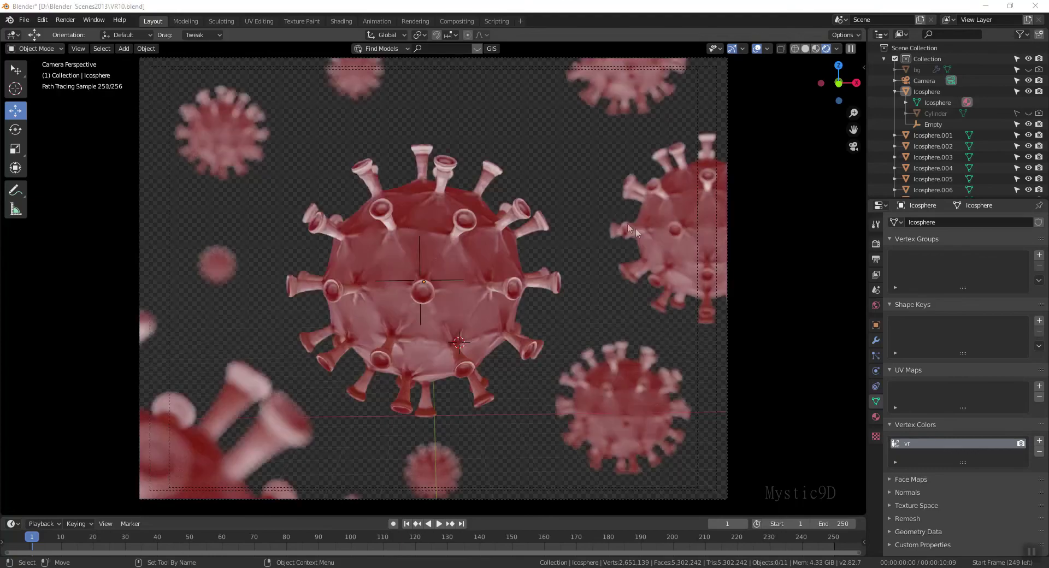
# - Let the rendered camera view of the red virus scene finish, nudging the view slightly
pyautogui.hotkey('shift', 'space')
pyautogui.press('space')
pyautogui.keyDown('shift'); pyautogui.moveTo(585, 206); pyautogui.dragTo(579, 217, button='middle'); pyautogui.keyUp('shift')
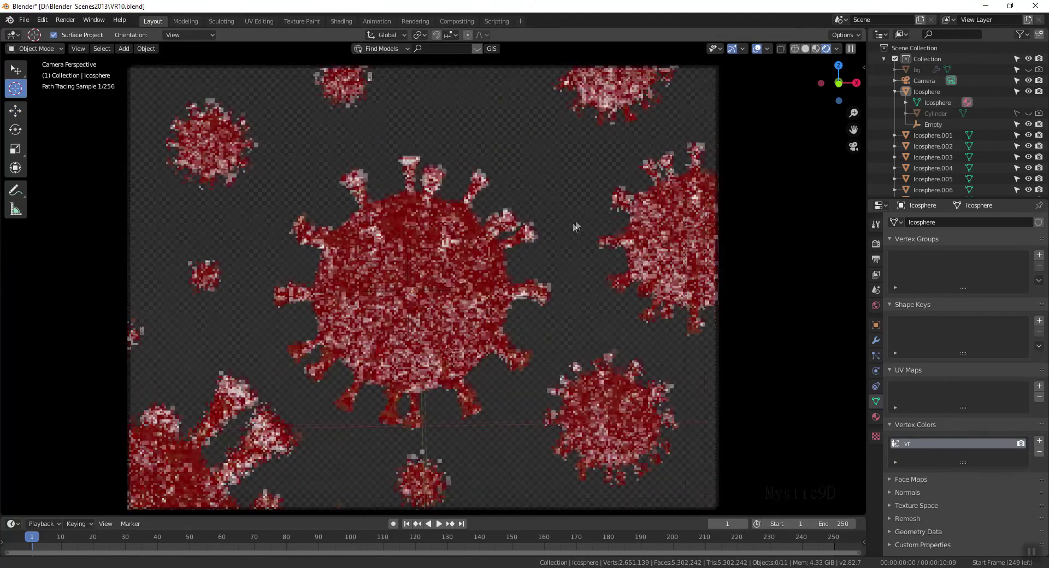